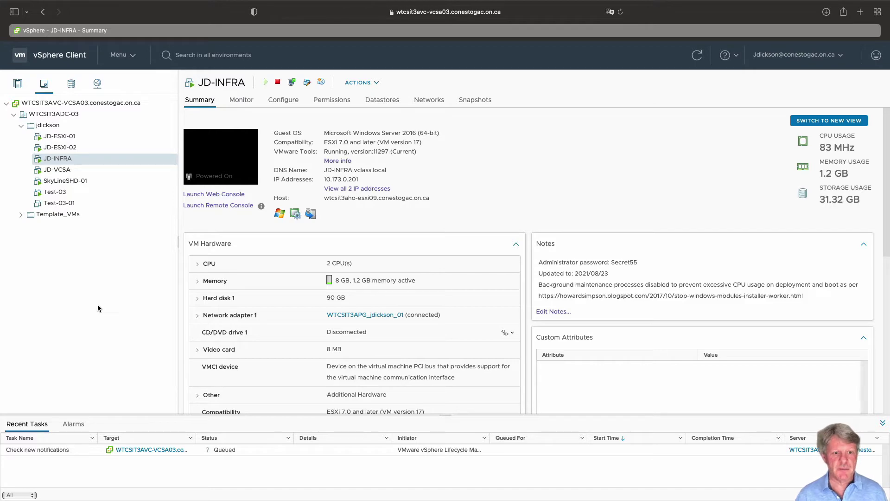
Scroll the JD-INFRA Summary page down to the VM Hardware section.
scroll(361, 350, "down", 3)
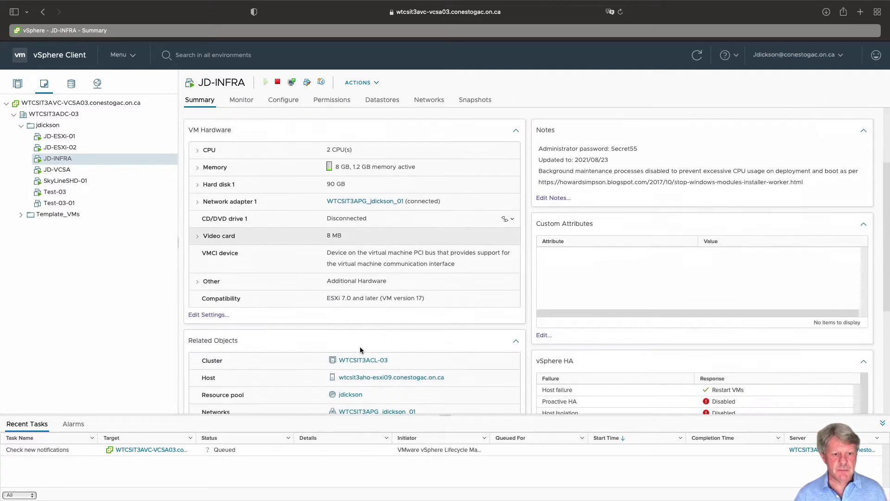
Open JD-INFRA's Edit Settings and add a first new hard disk sized 40 GB.
left_click(212, 302)
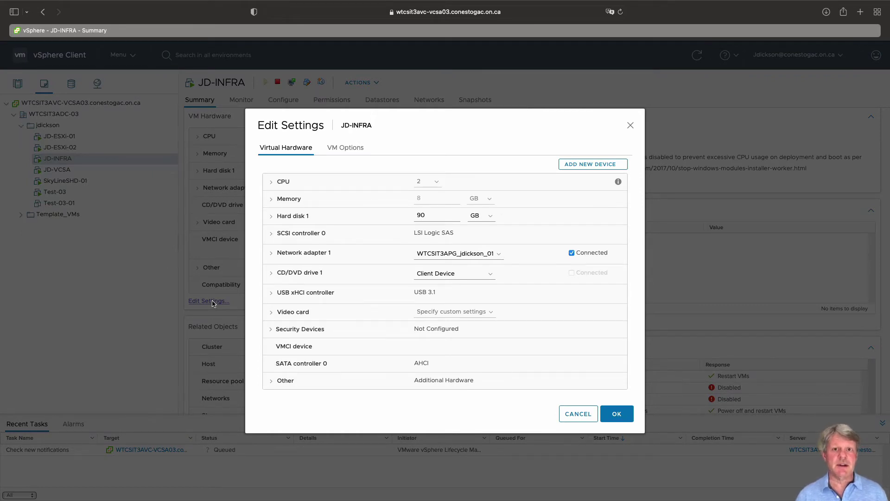
left_click(574, 162)
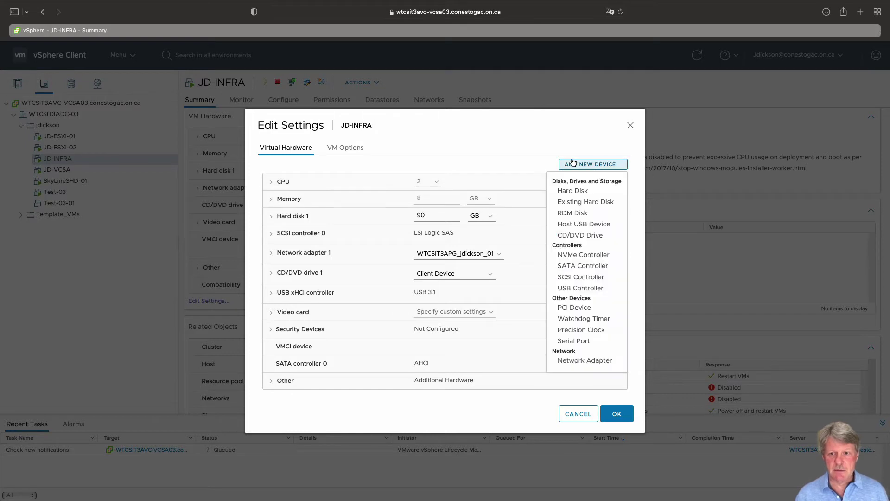
left_click(578, 194)
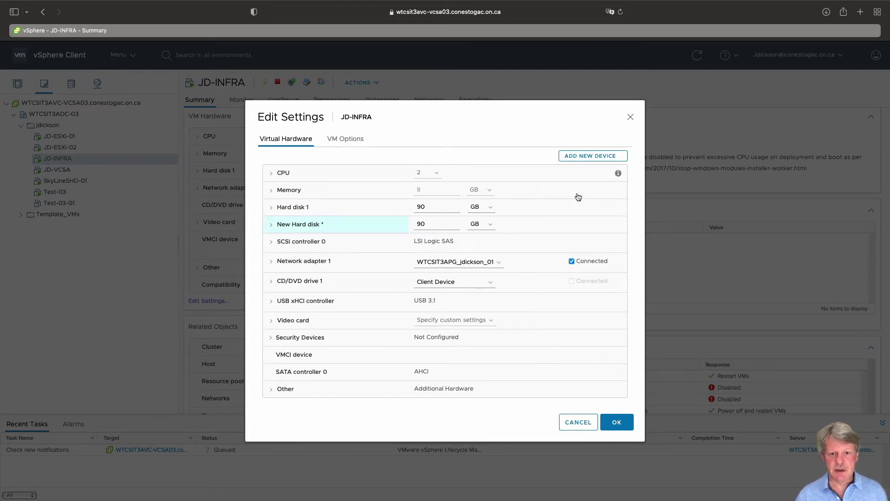
double_click(420, 223)
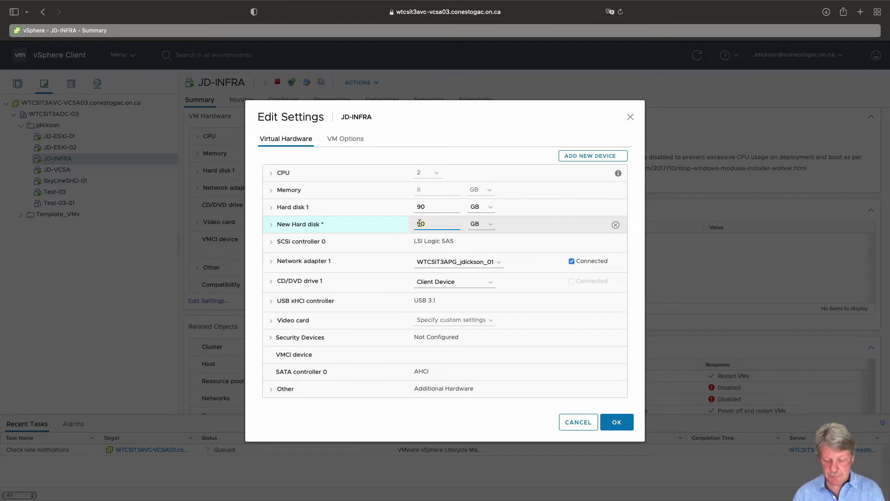
type("40")
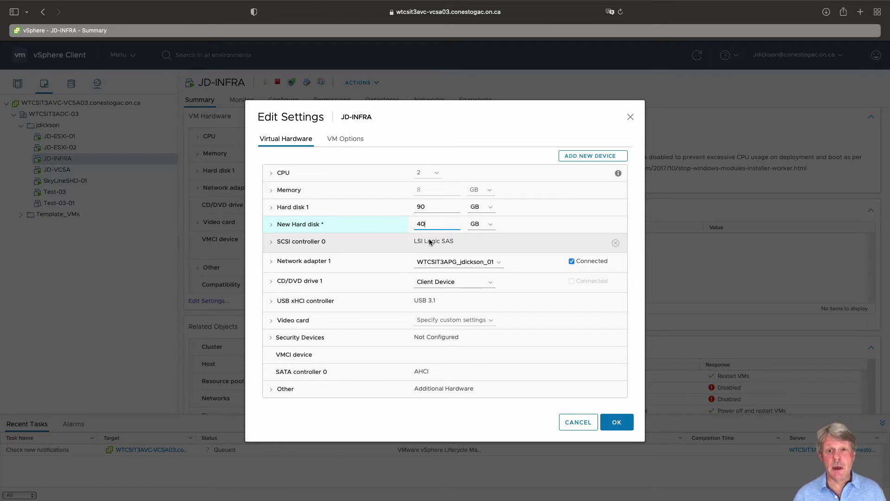
Add three more new hard disks to JD-INFRA.
left_click(586, 156)
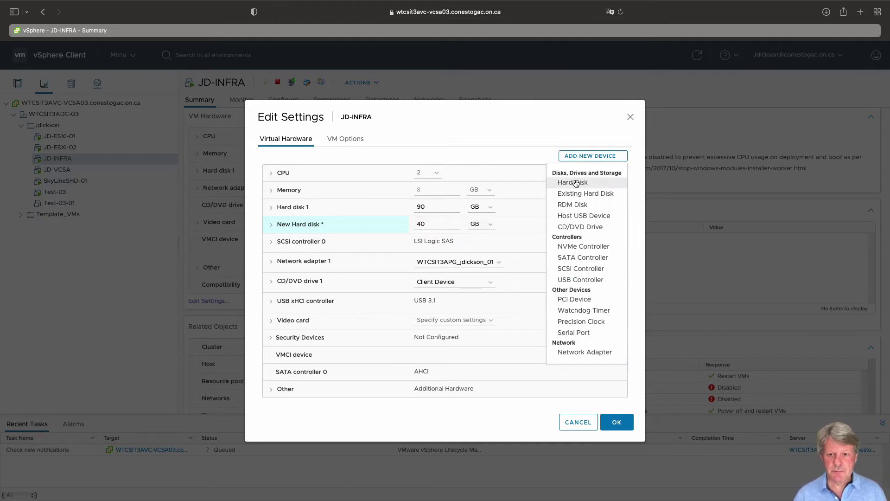
left_click(575, 182)
left_click(583, 147)
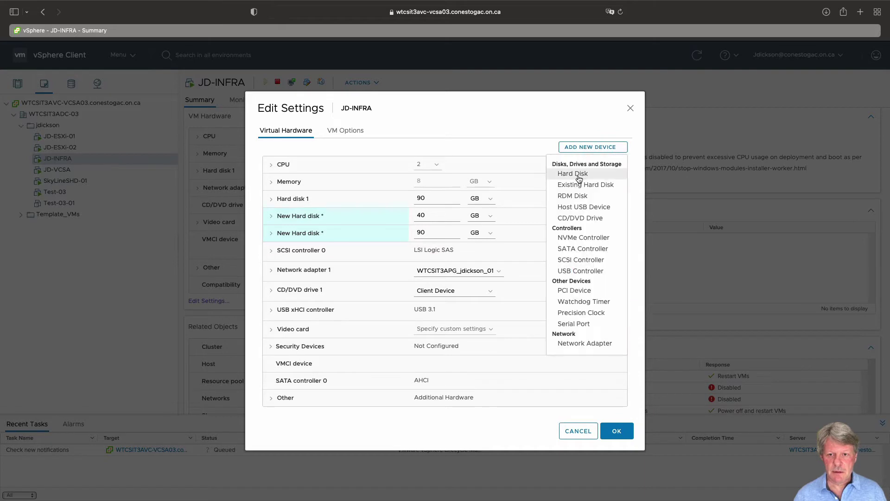
left_click(581, 174)
left_click(587, 139)
left_click(586, 167)
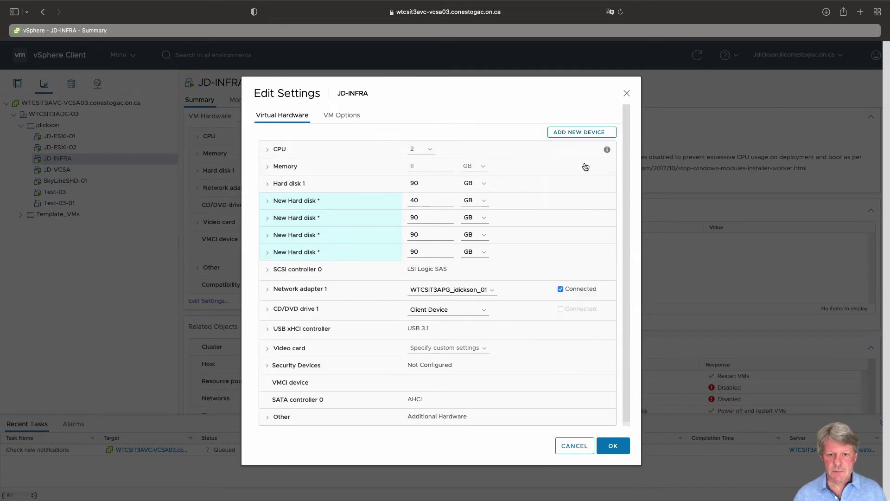
Change the second, third and fourth new disks from 90 to 40 GB.
left_click(414, 217)
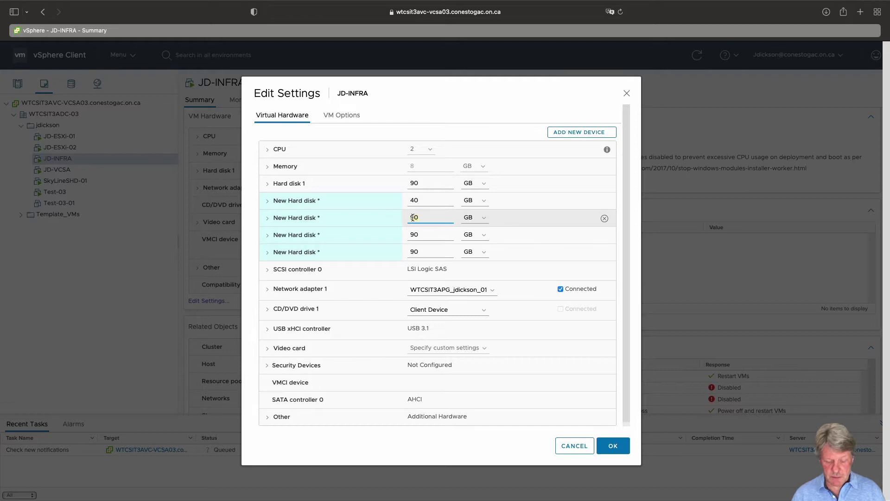
key("BackSpace")
key("BackSpace")
type("4096")
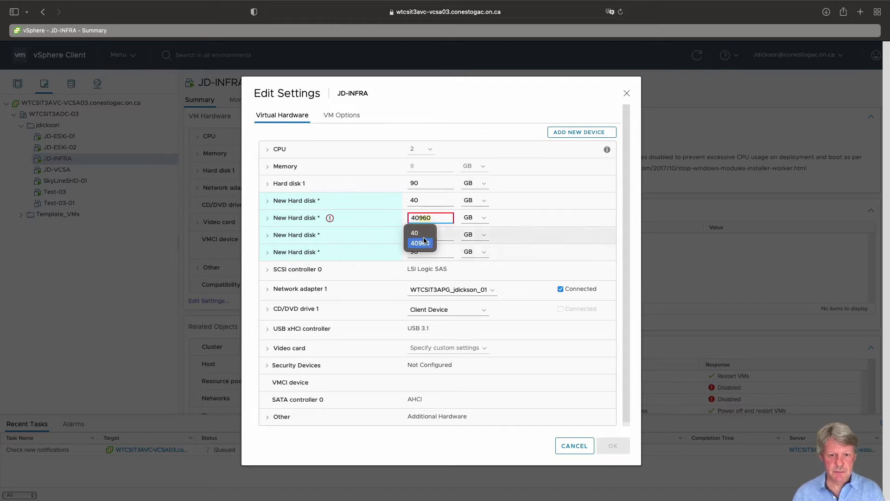
left_click(414, 233)
left_click(414, 233)
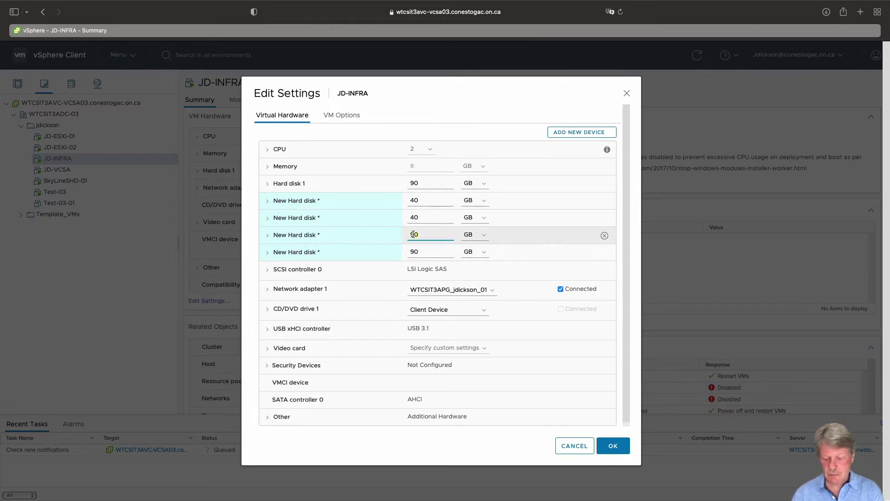
key("BackSpace")
key("BackSpace")
type("40")
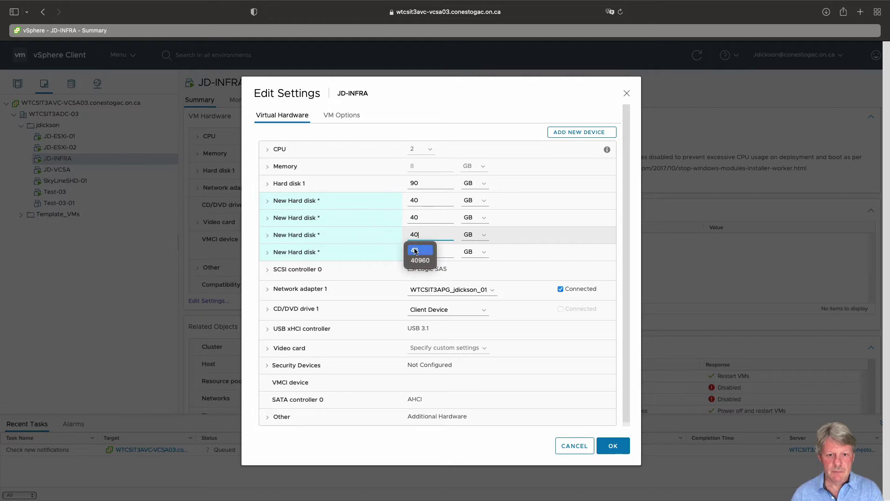
left_click(414, 250)
left_click(412, 253)
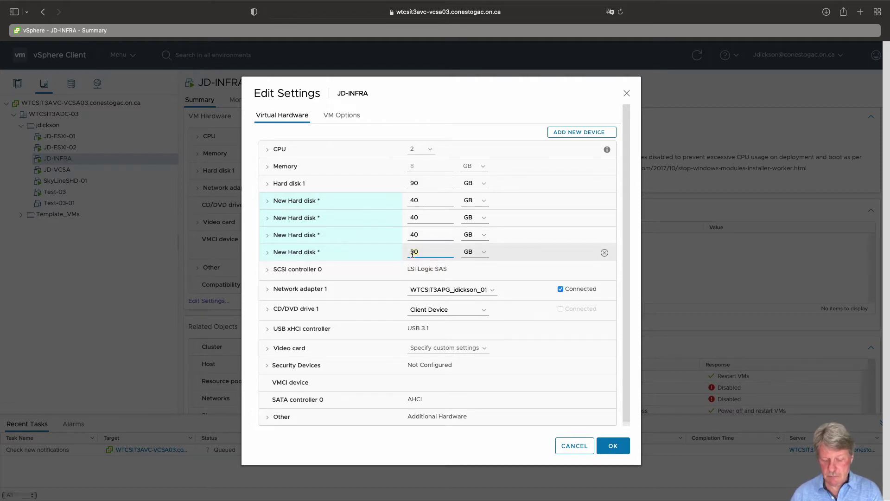
key("BackSpace")
key("BackSpace")
type("40")
left_click(415, 268)
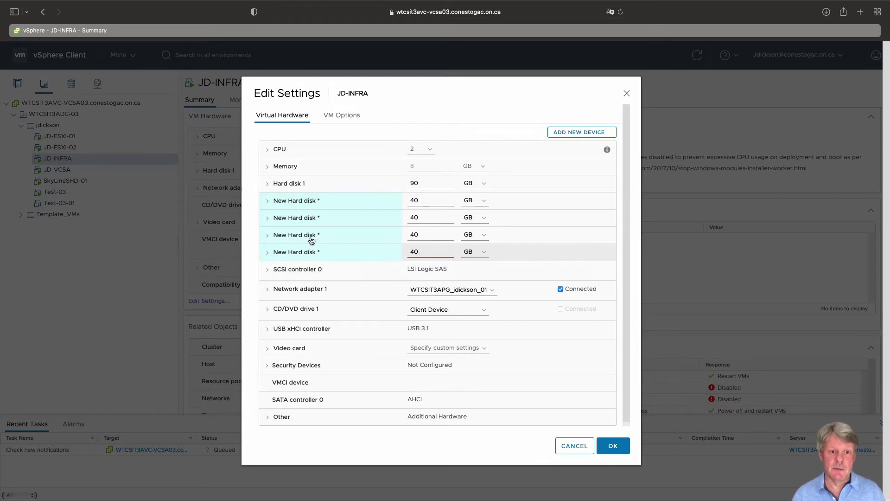
Set Disk Provisioning to Thin Provision on the first and second new disks.
left_click(268, 201)
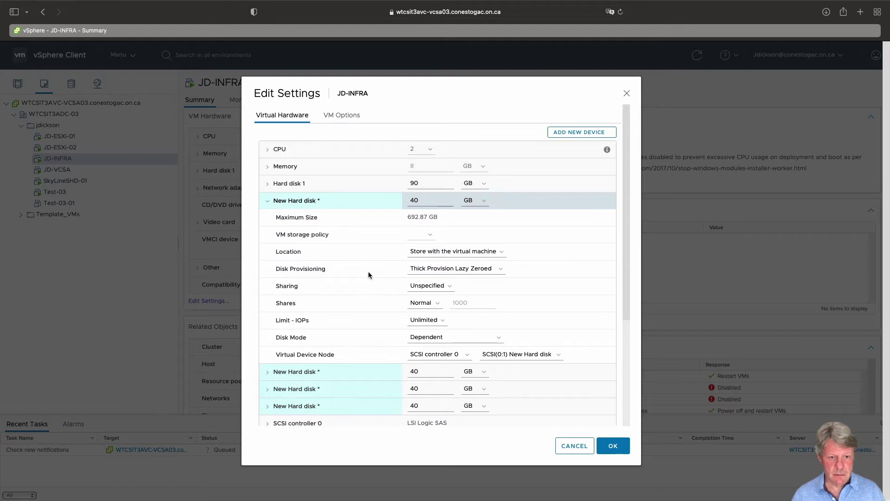
left_click(415, 272)
left_click(436, 288)
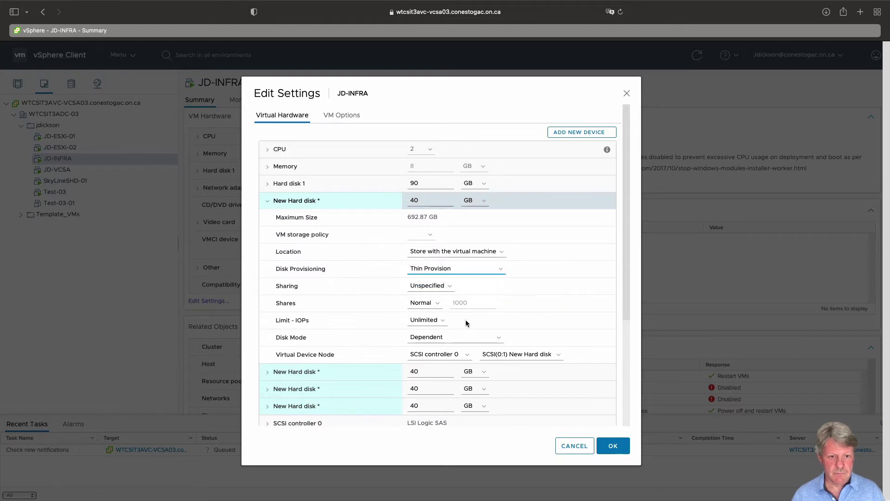
left_click(267, 201)
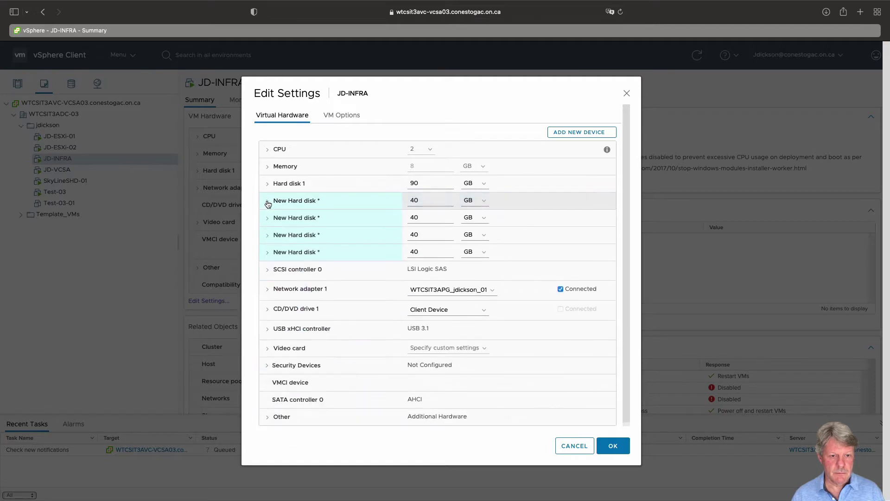
left_click(267, 223)
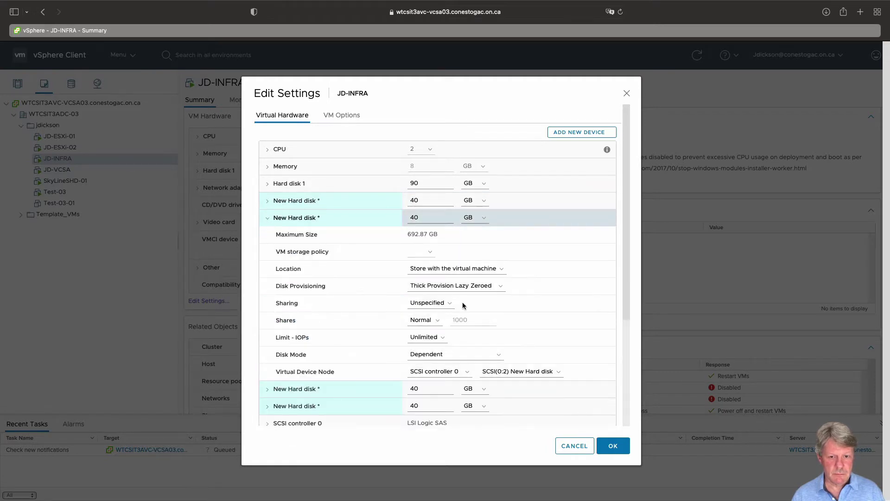
left_click(447, 292)
left_click(436, 305)
left_click(267, 220)
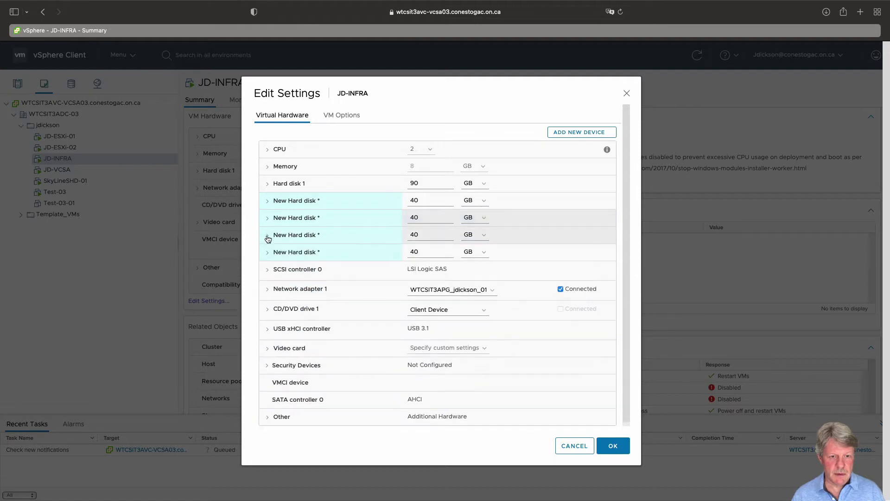
Set Disk Provisioning to Thin Provision on the third and fourth new disks.
left_click(268, 235)
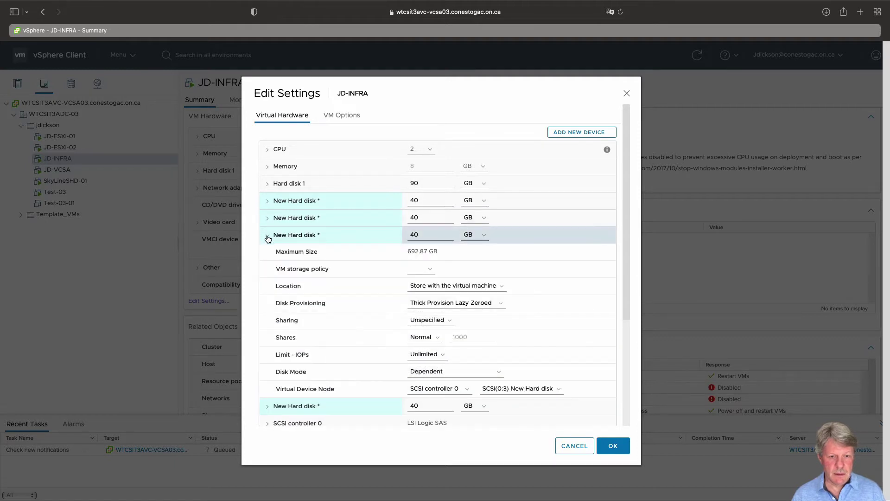
left_click(453, 304)
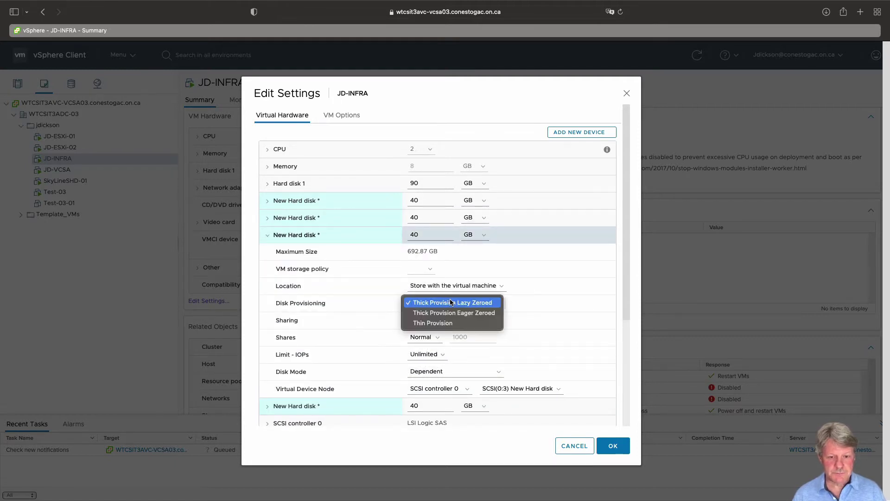
left_click(438, 323)
left_click(265, 236)
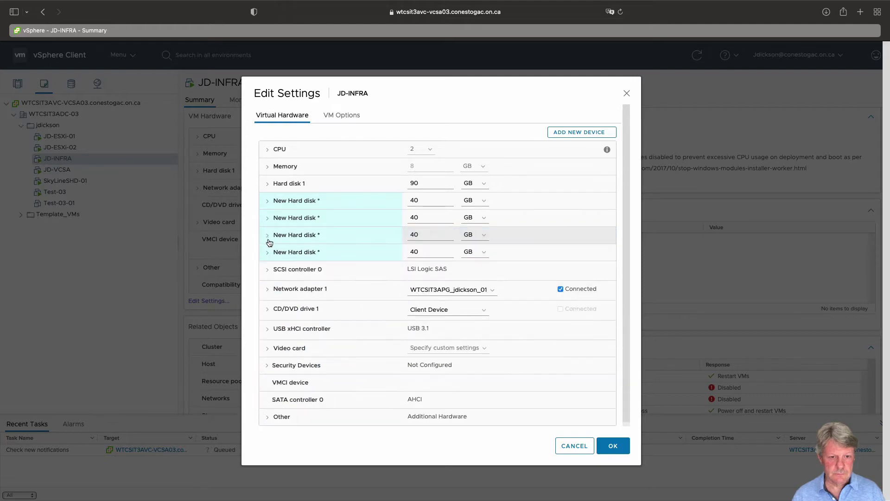
left_click(268, 252)
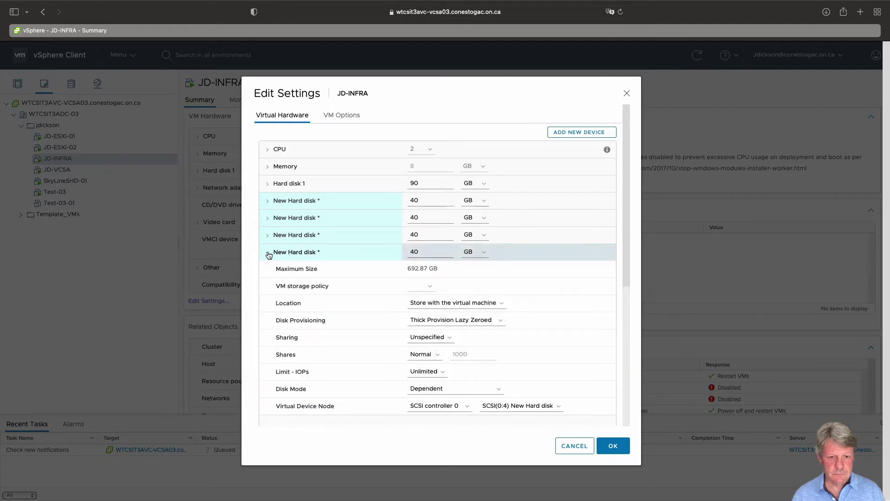
left_click(442, 320)
left_click(444, 340)
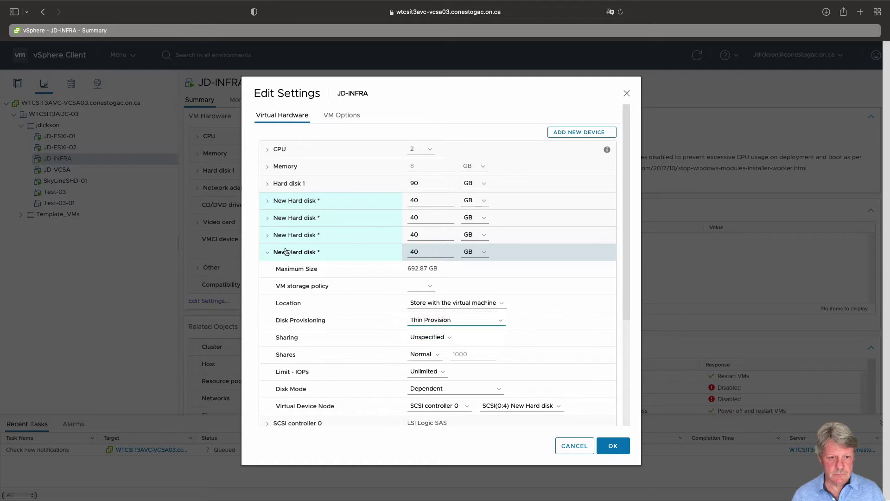
left_click(268, 252)
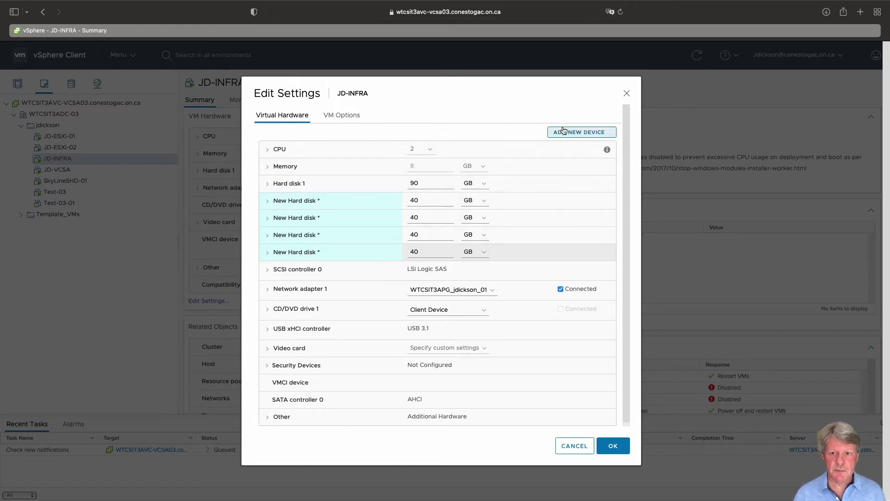
Add a network adapter on WTCSIT3APG_jdickson_02 and apply JD-INFRA's hardware changes.
left_click(577, 135)
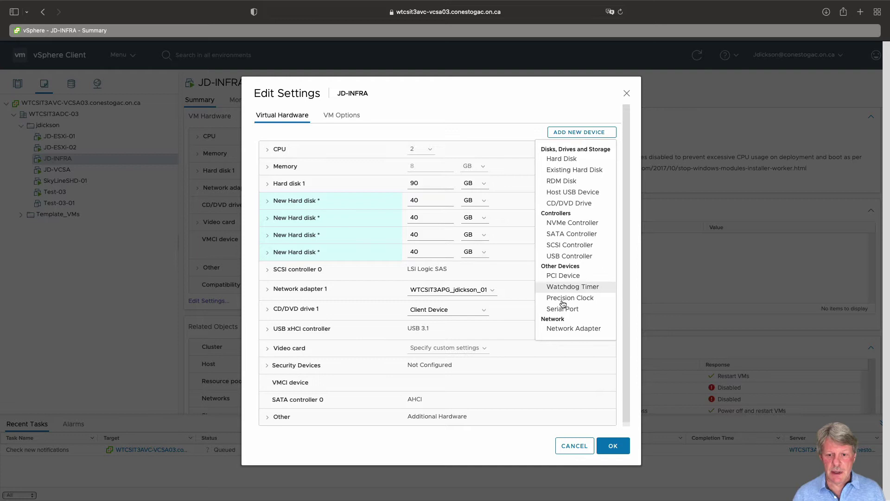
left_click(562, 331)
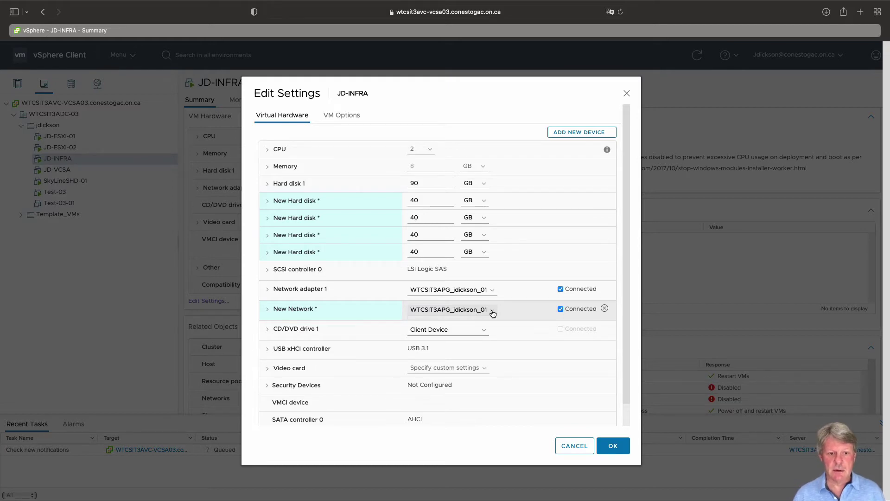
left_click(493, 314)
left_click(448, 320)
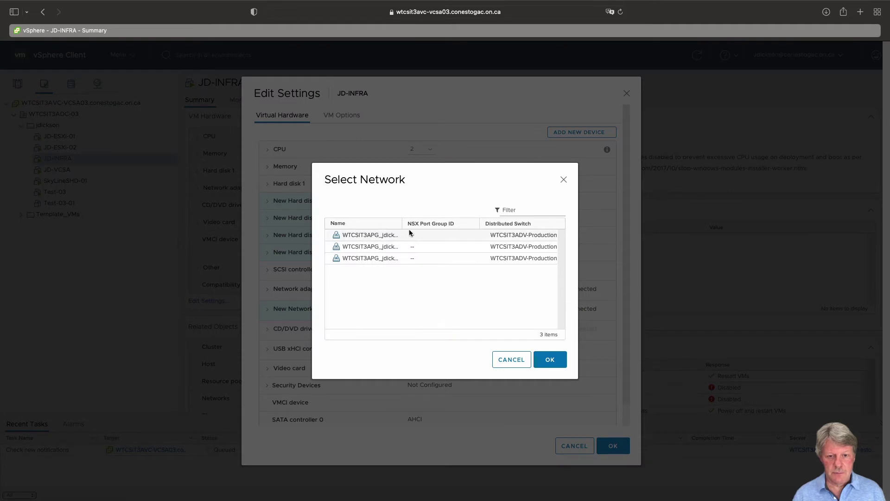
left_click_drag(401, 224, 437, 225)
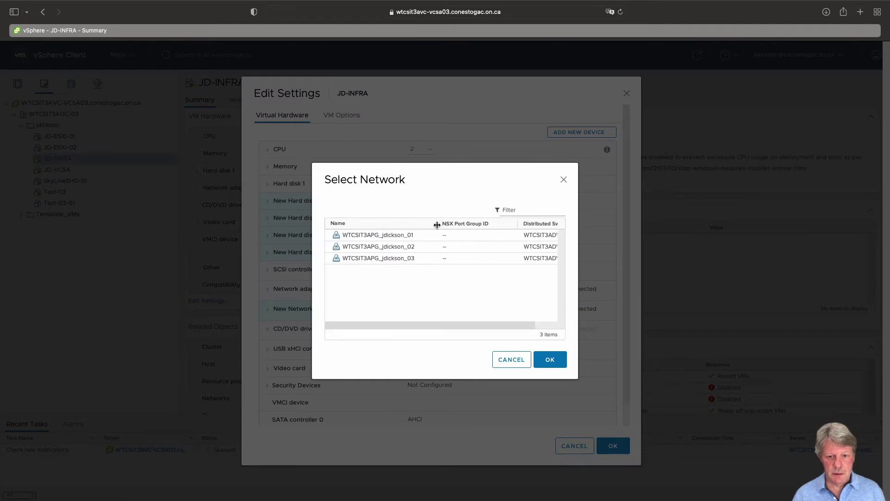
left_click(395, 246)
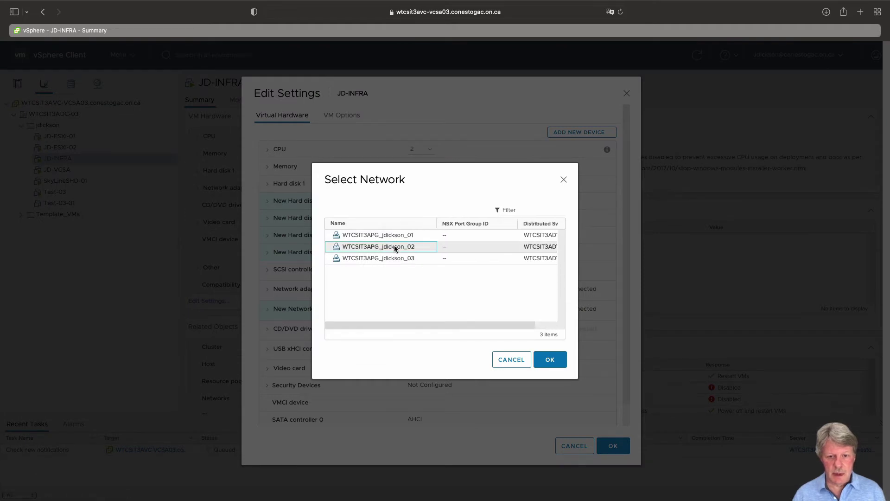
left_click(550, 359)
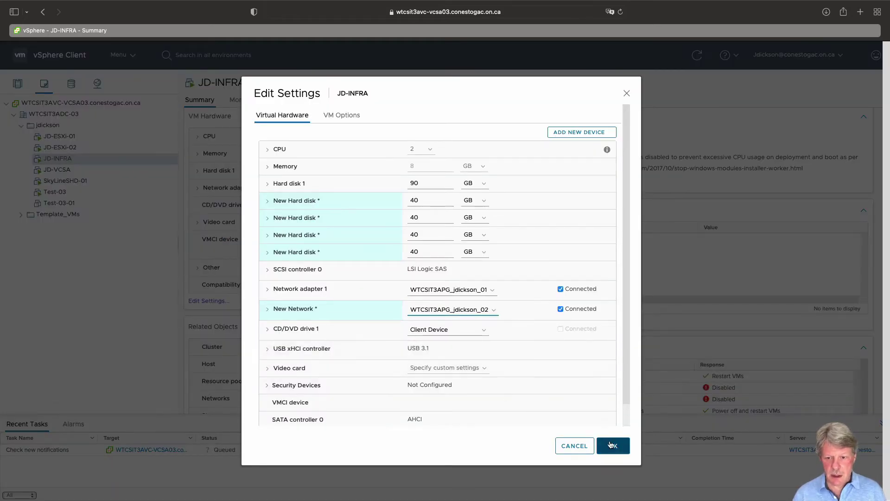
left_click(614, 446)
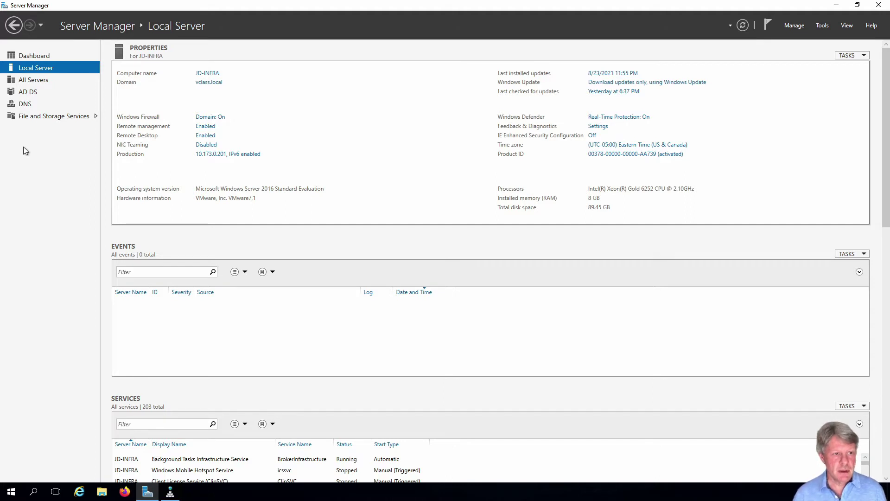
Go to File and Storage Services in Server Manager's left navigation pane.
left_click(36, 116)
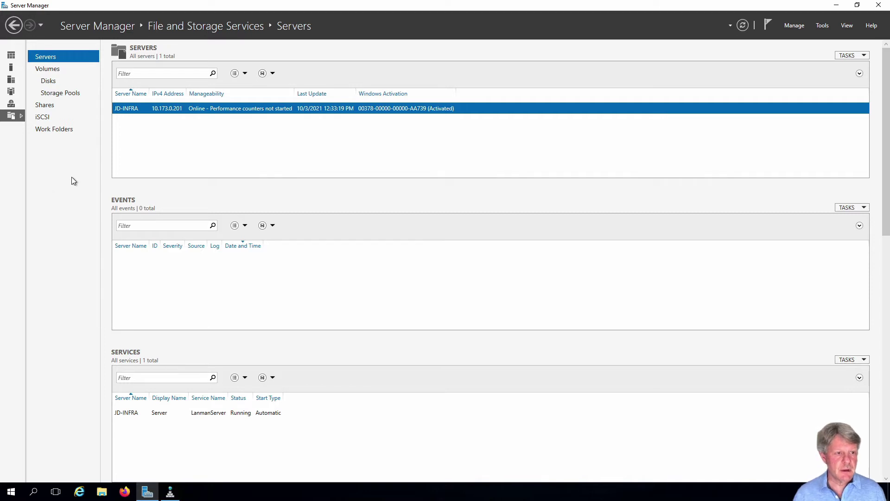
On the Disks page, bring offline disk 1 online.
left_click(50, 82)
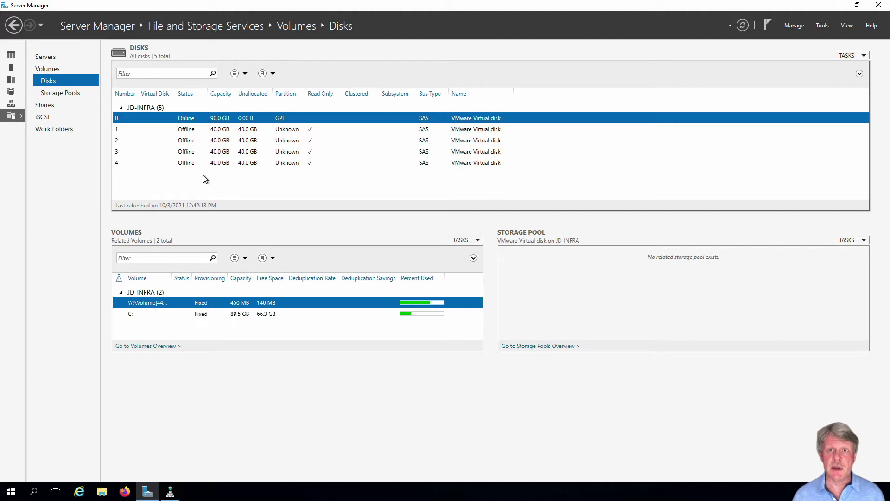
right_click(223, 130)
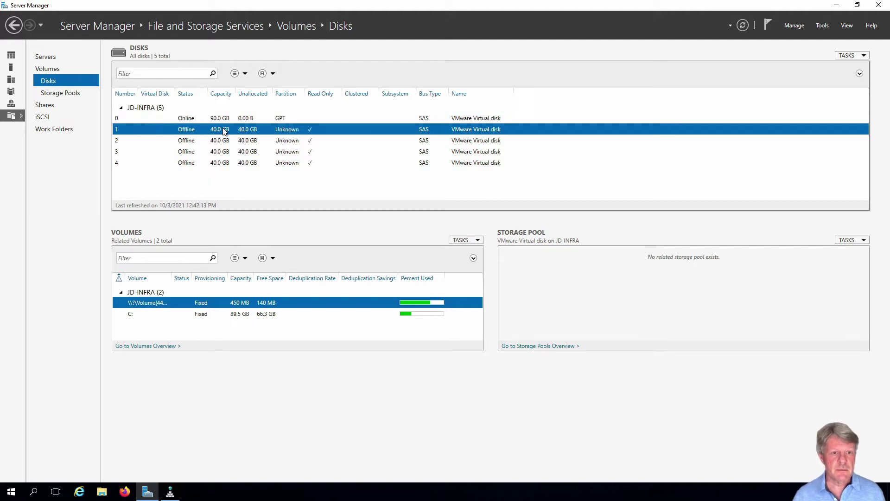
left_click(255, 147)
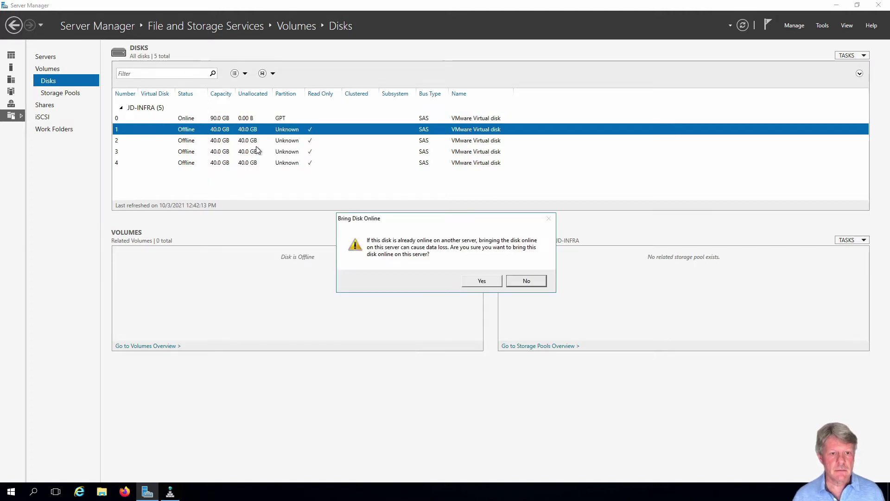
left_click(481, 281)
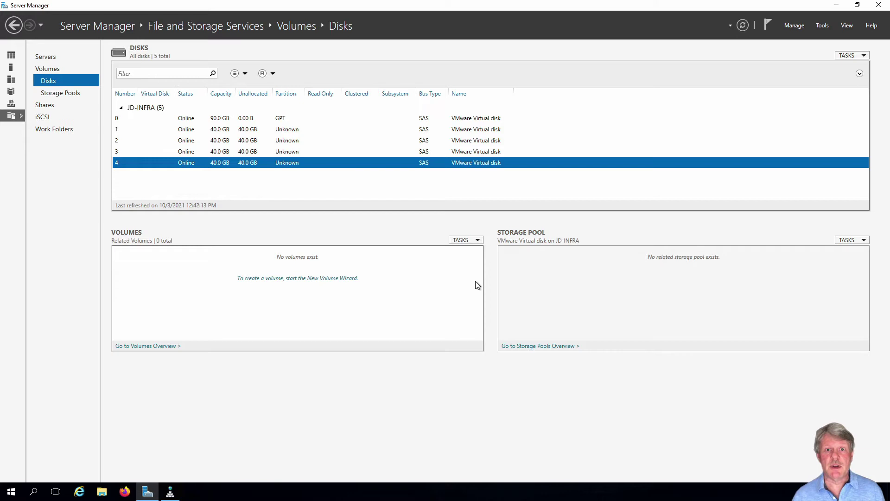
Initialize disks 1 and 4 as GPT.
right_click(276, 130)
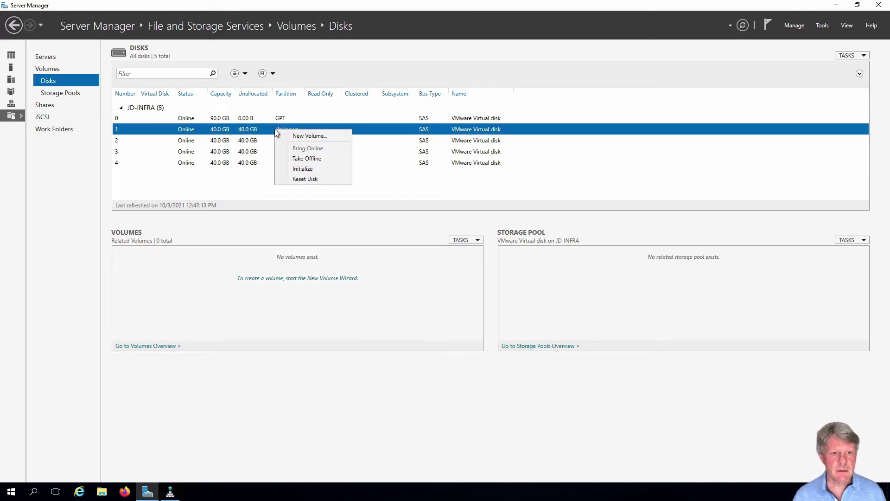
left_click(304, 170)
left_click(490, 280)
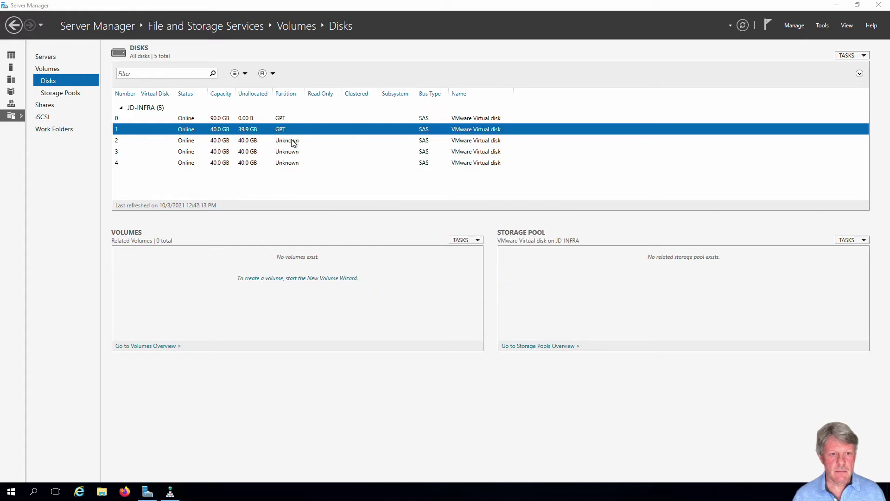
right_click(273, 163)
left_click(311, 197)
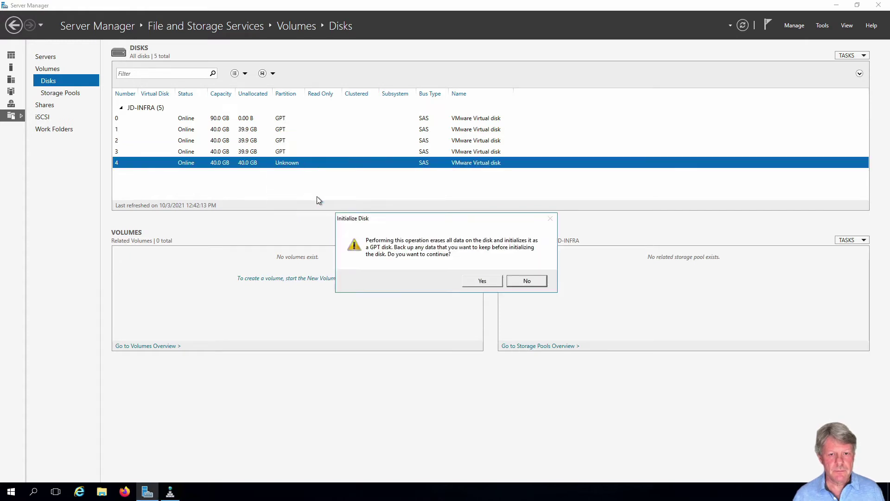
left_click(483, 282)
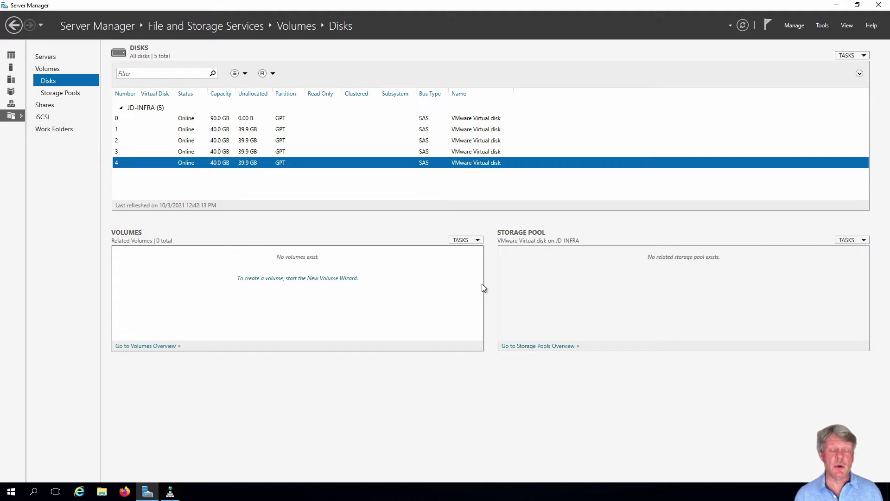
Create Virtual_Storage_Pool_01 from the Primordial pool using all four 40 GB disks.
left_click(61, 94)
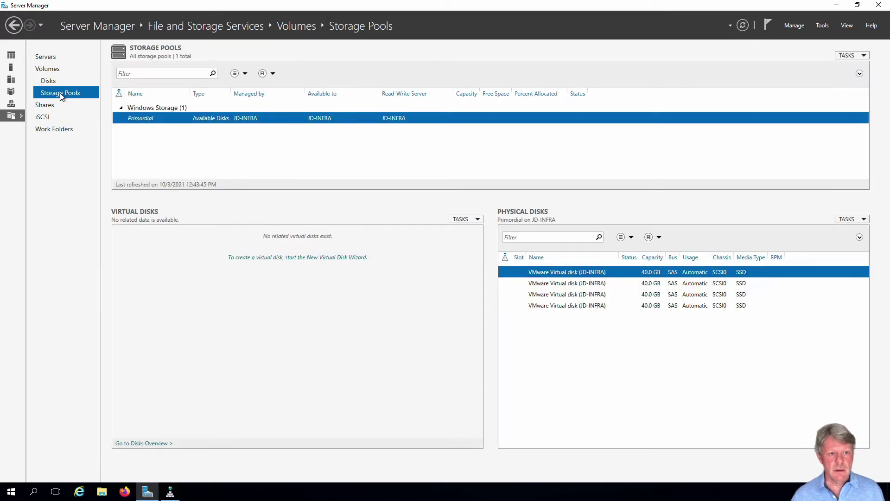
right_click(199, 146)
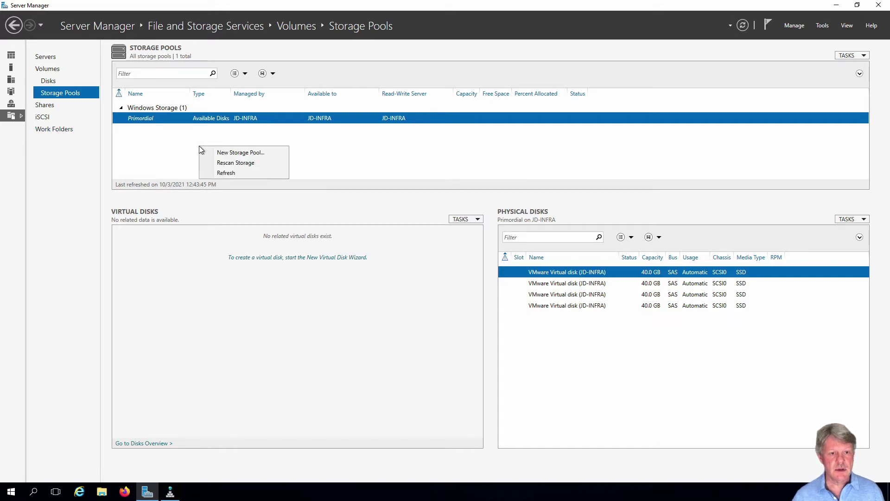
left_click(254, 153)
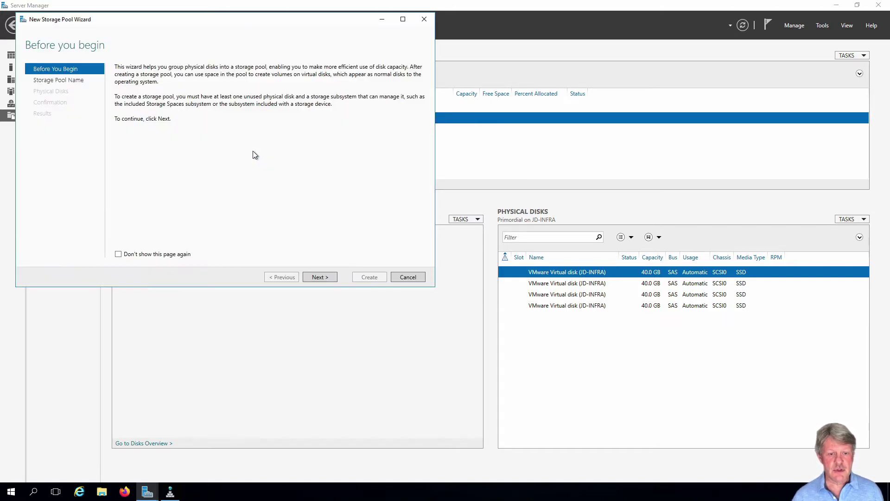
left_click(318, 277)
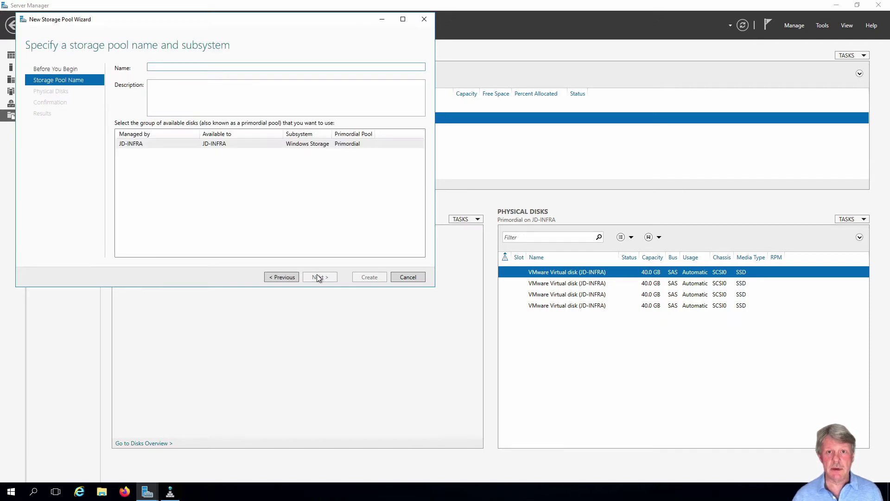
left_click(249, 67)
type("Virtual_Storage_Pool_01")
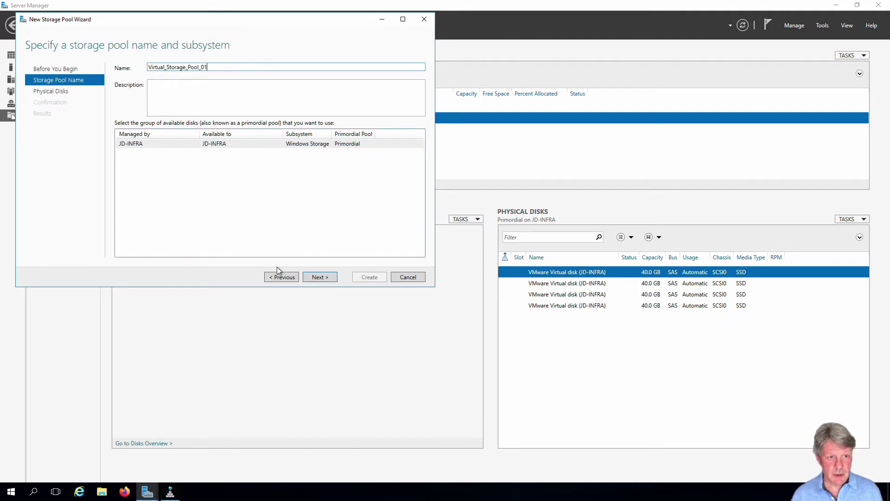
left_click(312, 278)
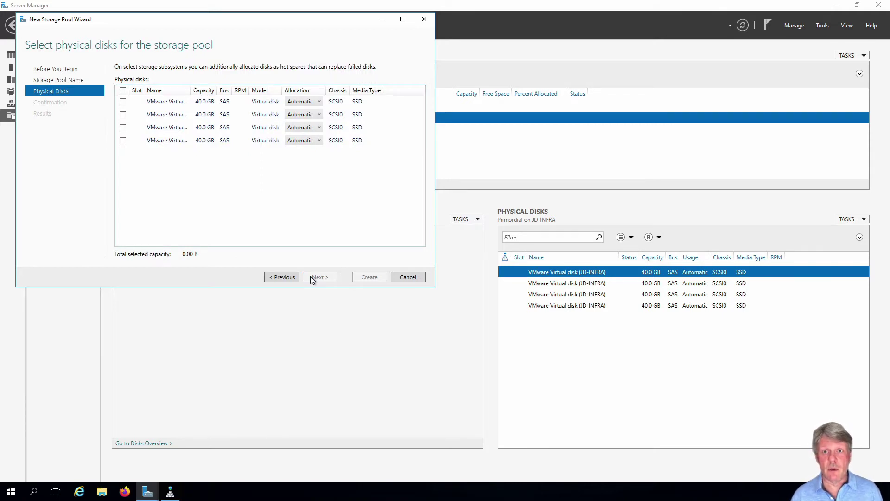
left_click(123, 91)
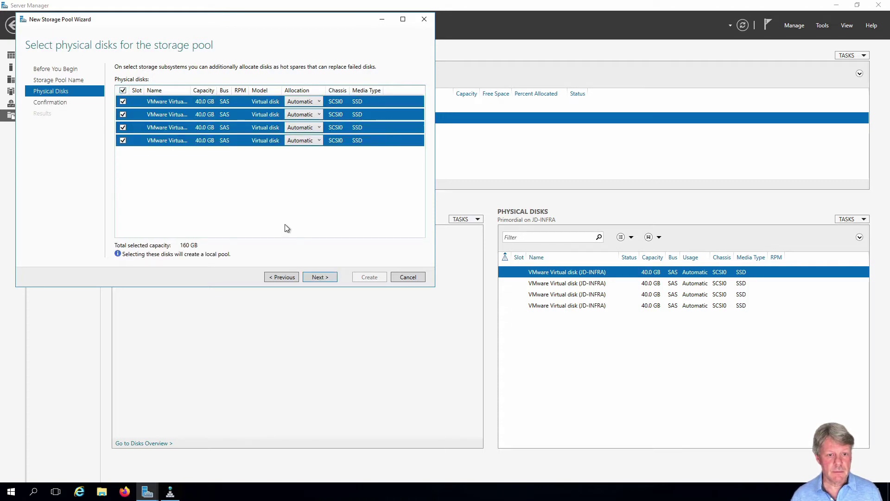
left_click(321, 276)
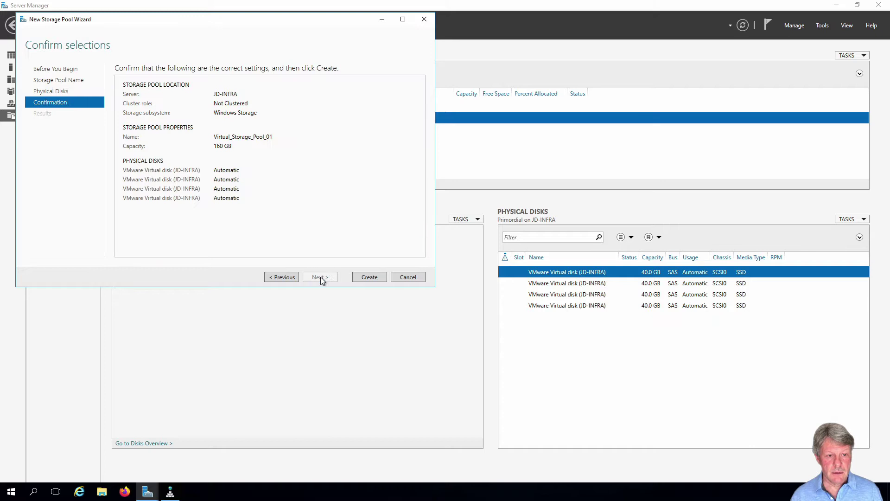
left_click(366, 278)
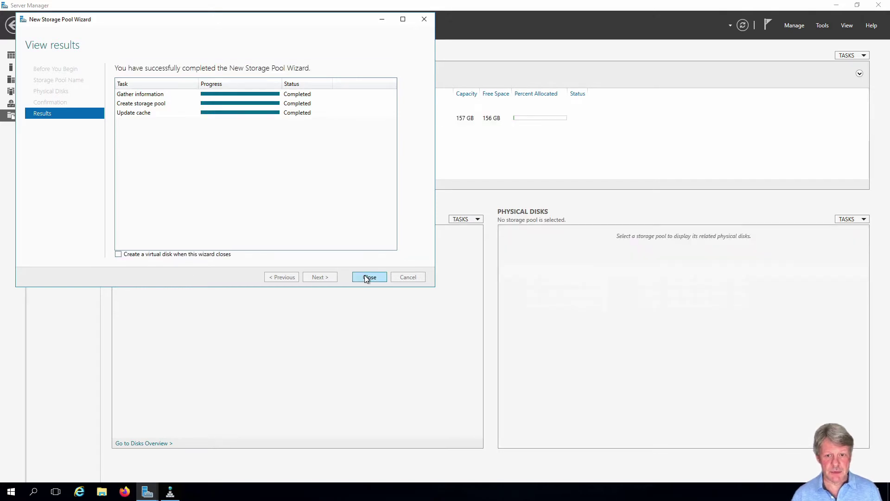
left_click(369, 276)
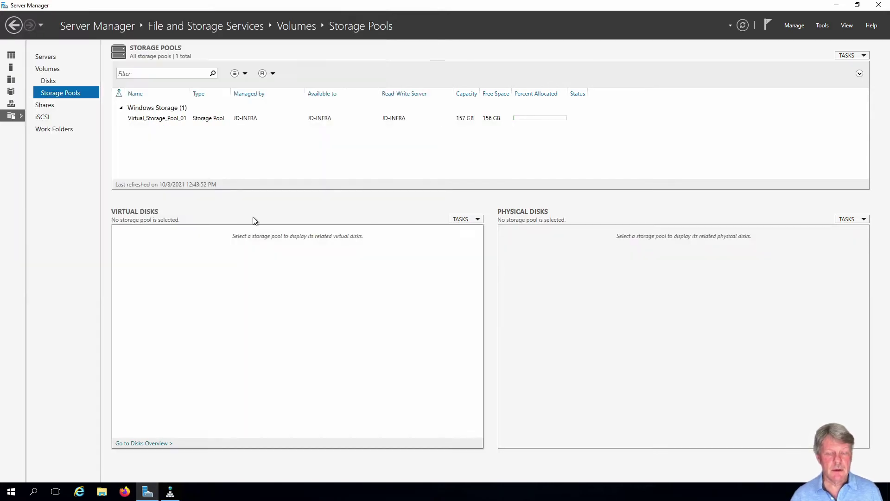
Start a new virtual disk in Virtual_Storage_Pool_01 named Shaared_Storage.
left_click(258, 118)
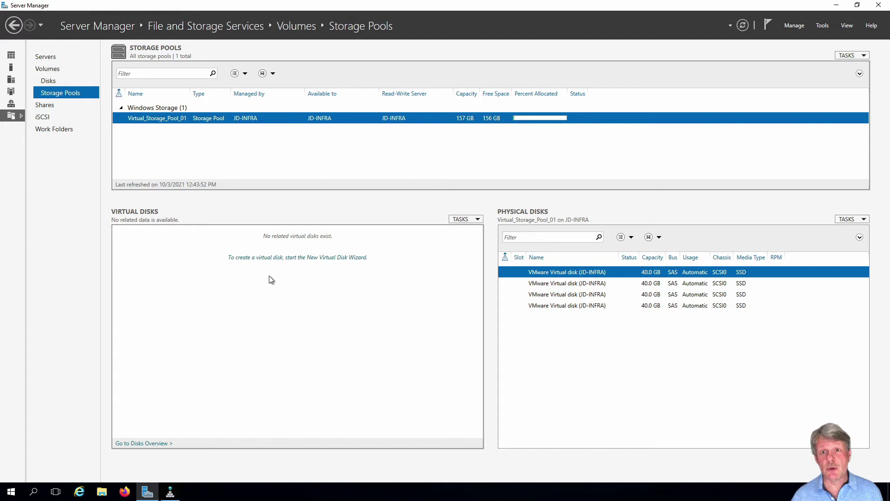
left_click(295, 258)
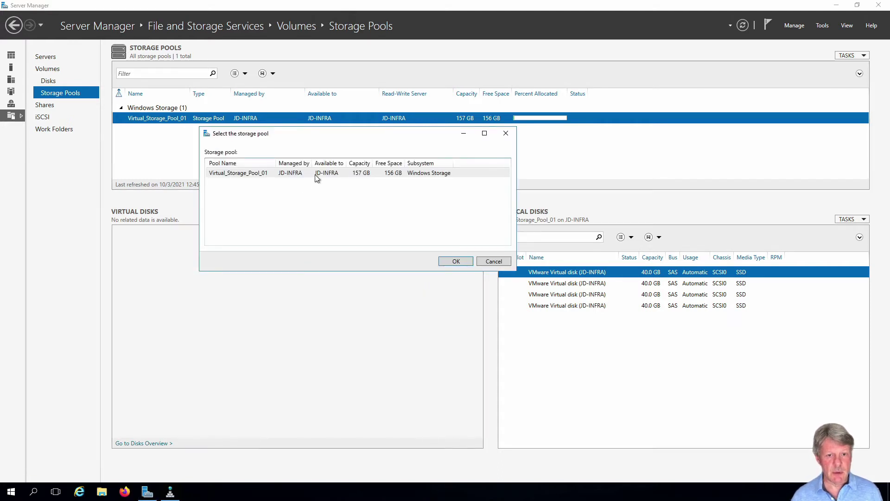
left_click(316, 173)
left_click(453, 261)
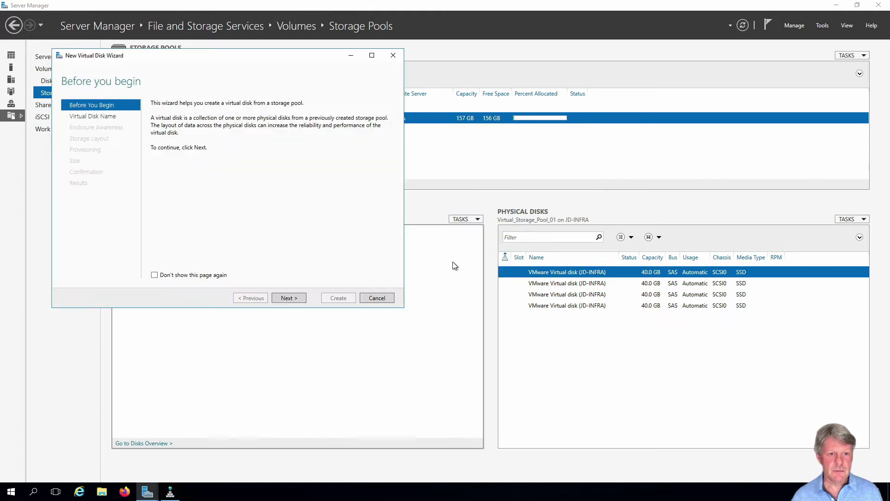
left_click(296, 298)
type("Shaared_Storage")
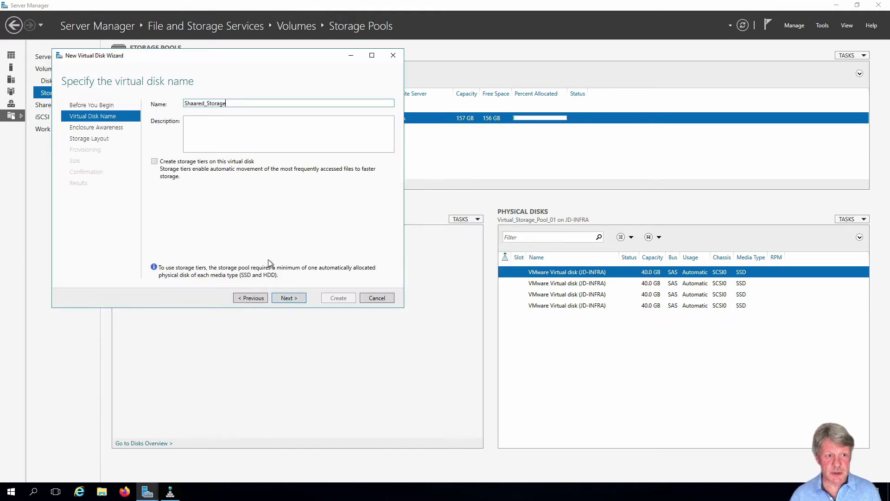
left_click(286, 298)
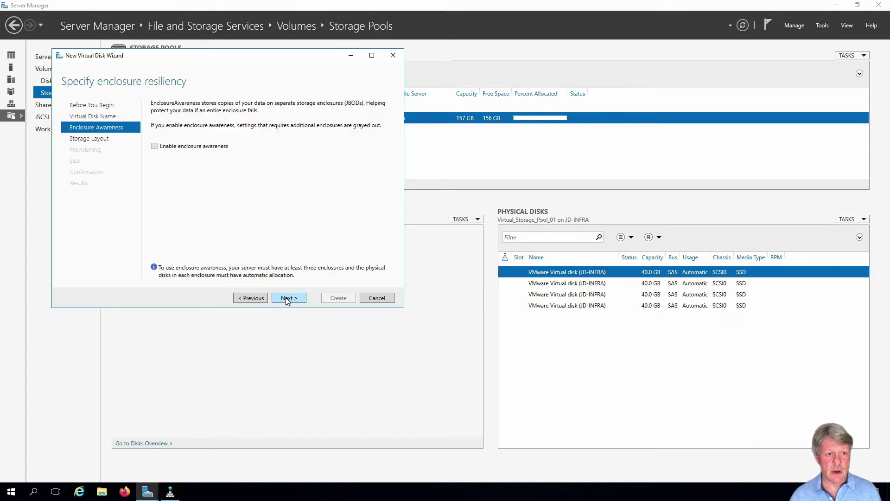
Give it Parity layout, thin provisioning and a 120 GB size, then create it.
left_click(286, 298)
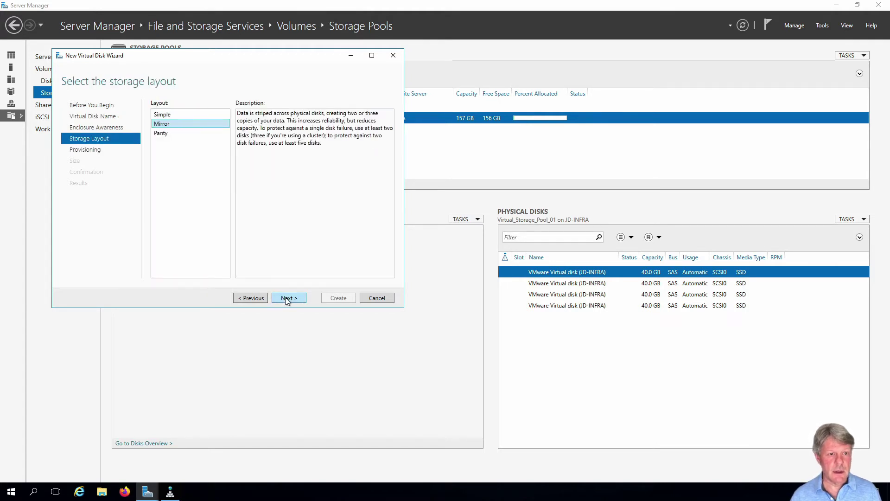
left_click(163, 134)
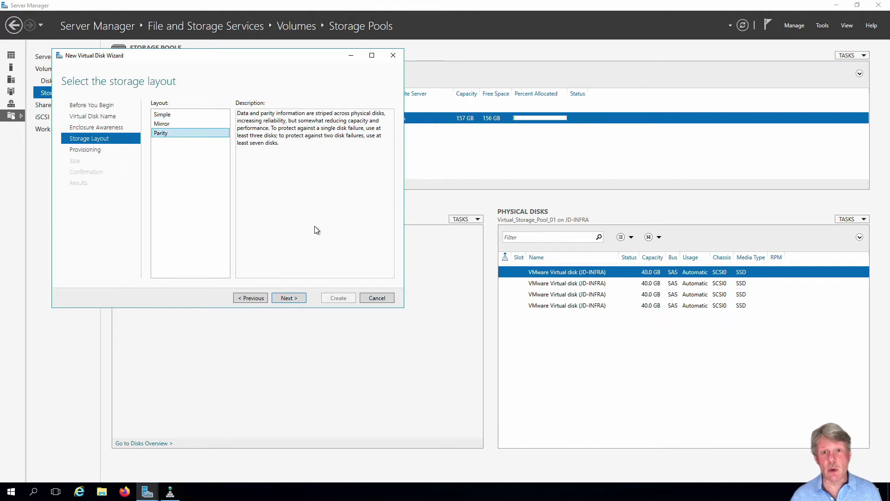
left_click(292, 298)
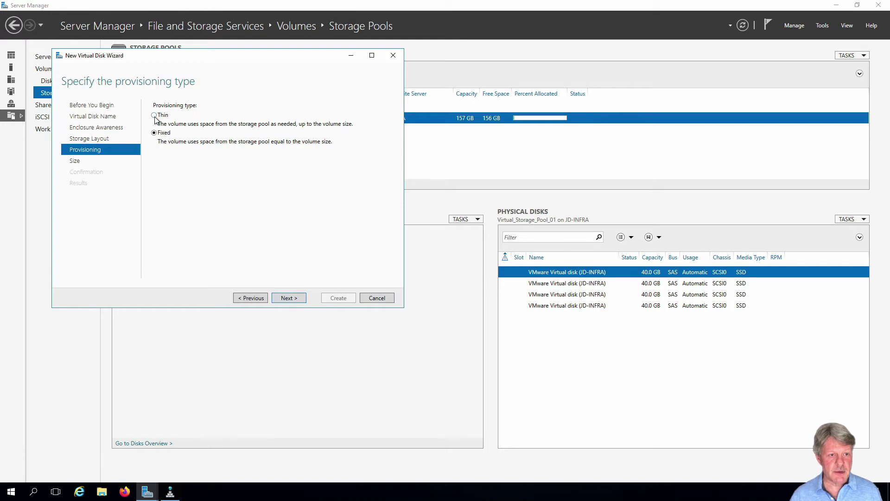
left_click(292, 298)
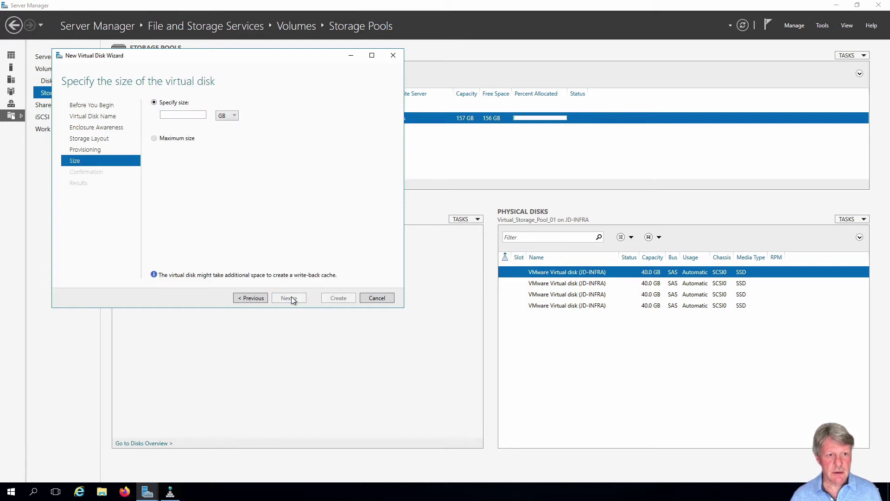
left_click(190, 115)
type("120")
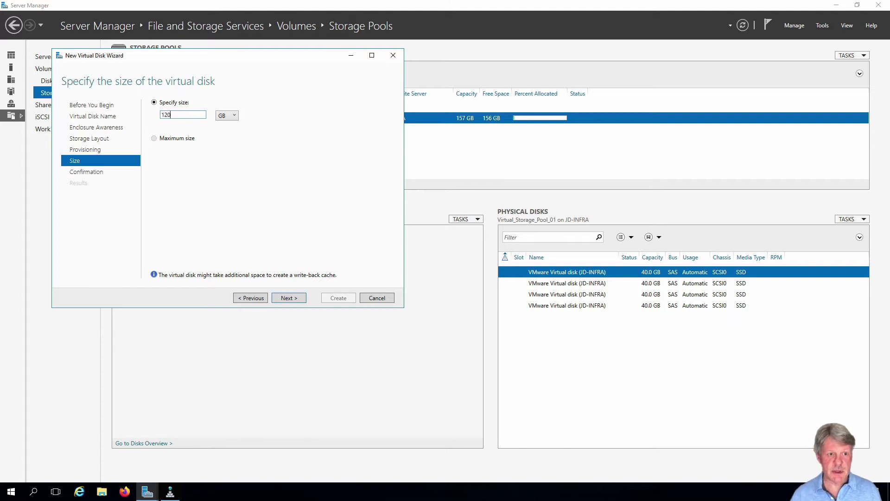
left_click(296, 297)
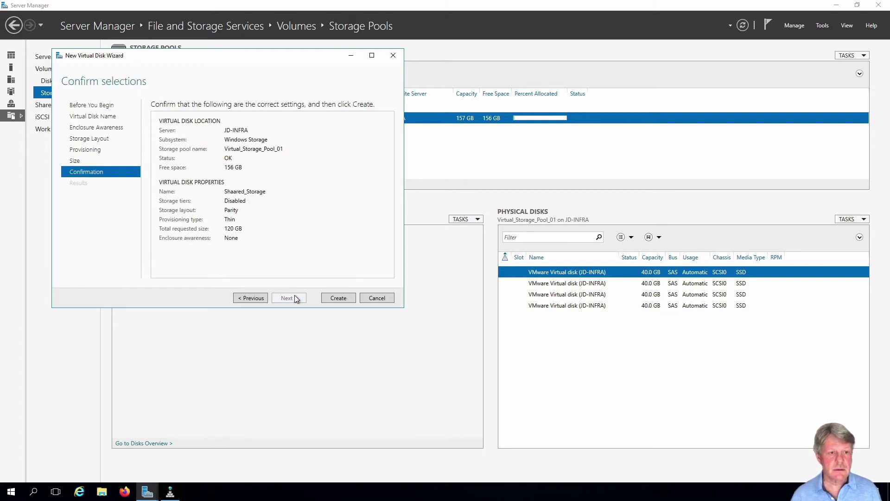
left_click(334, 298)
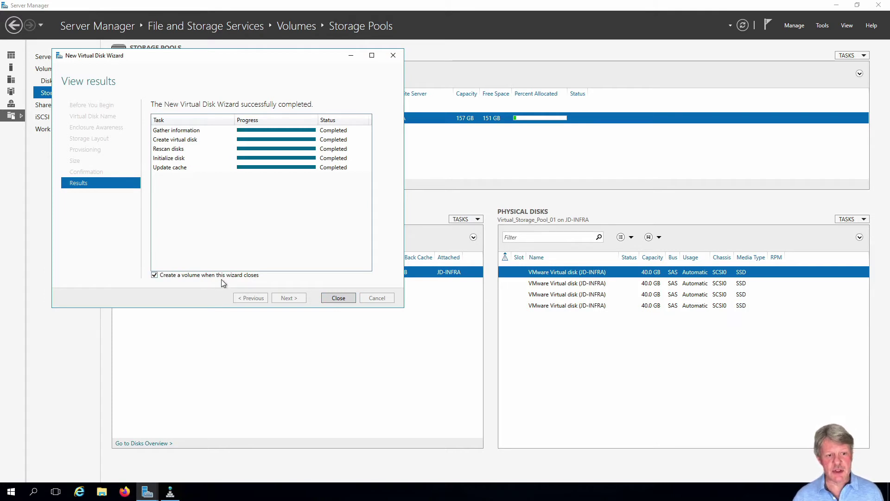
Start a new volume on Disk 5 (Shaared_Storage) keeping the full 120 GB size.
left_click(337, 299)
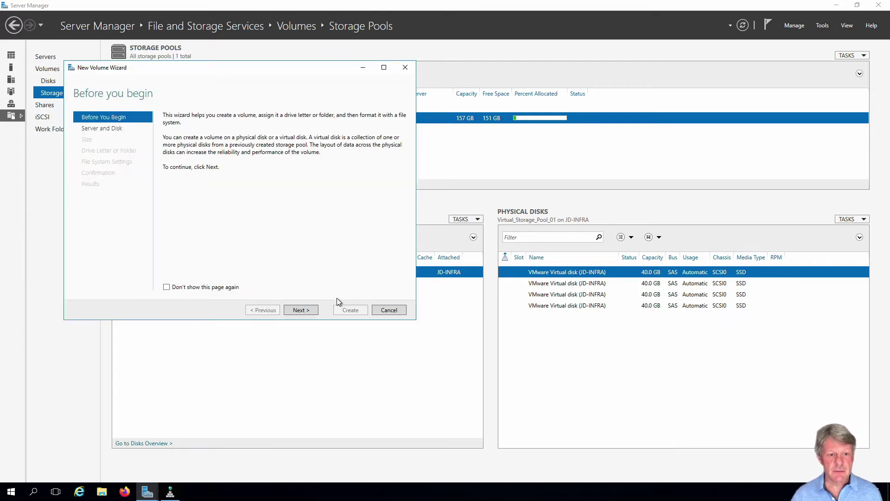
left_click(300, 310)
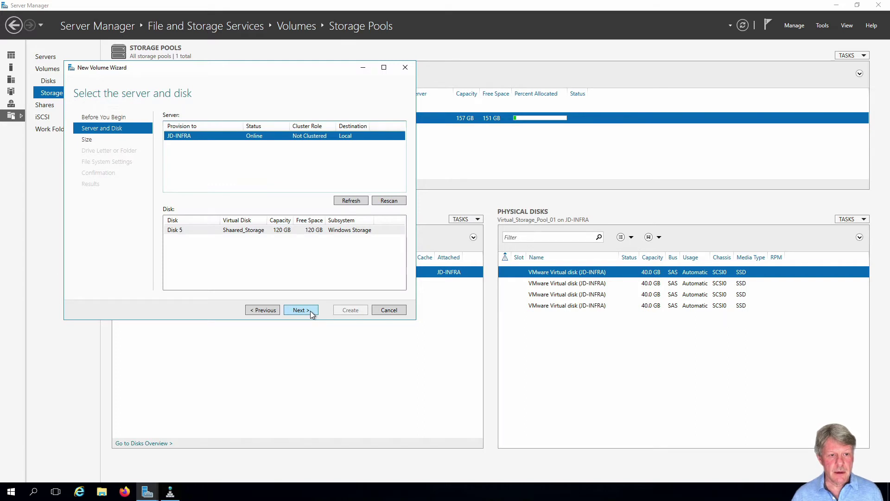
left_click(258, 232)
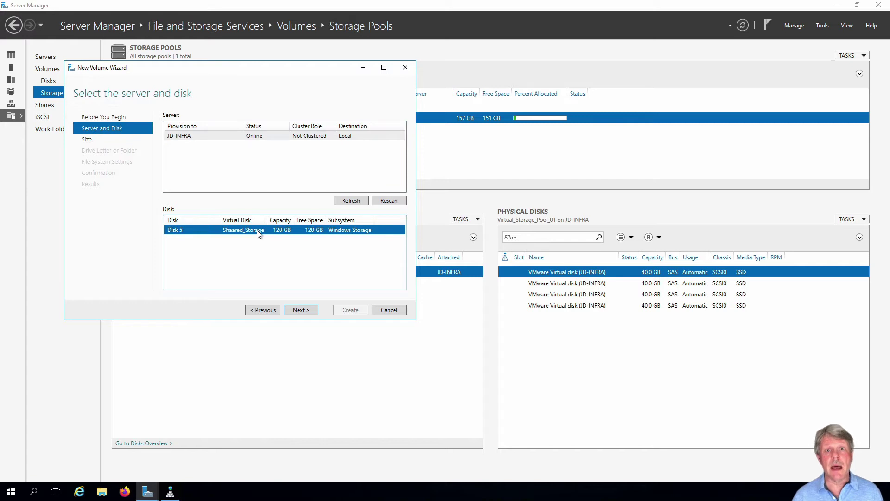
left_click(300, 310)
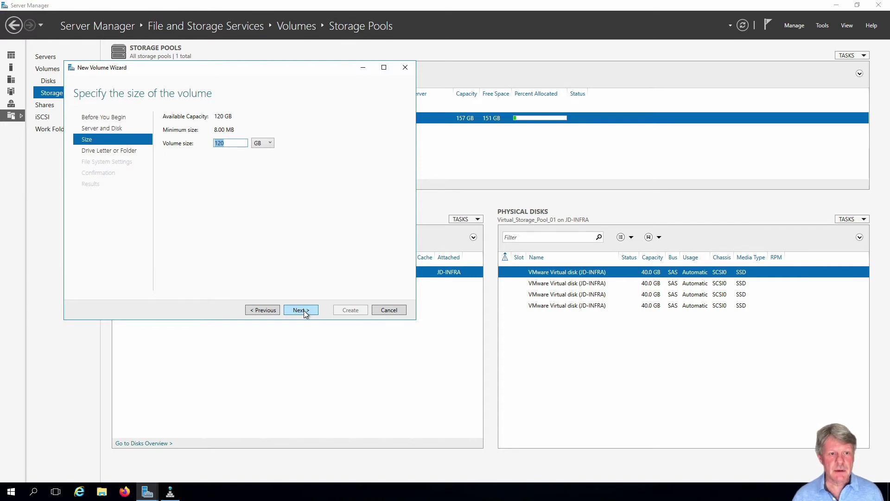
left_click(301, 310)
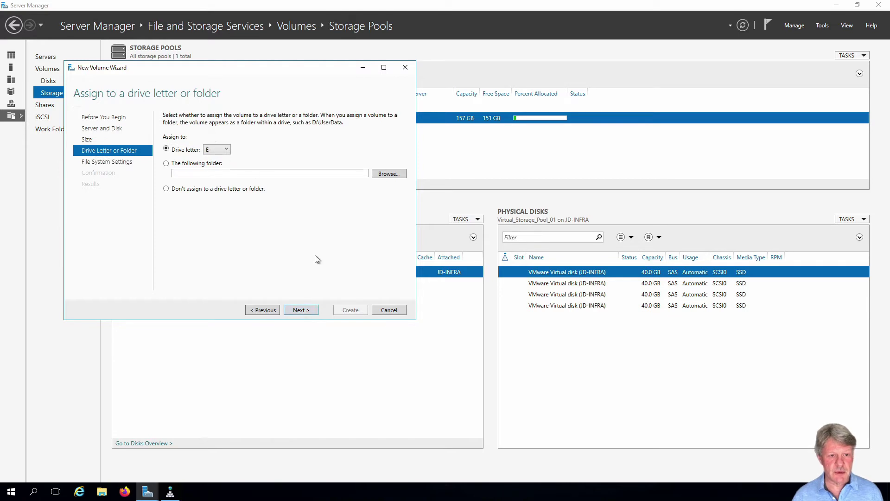
Assign drive letter E, label it Shared_Storage, and create the volume.
left_click(309, 314)
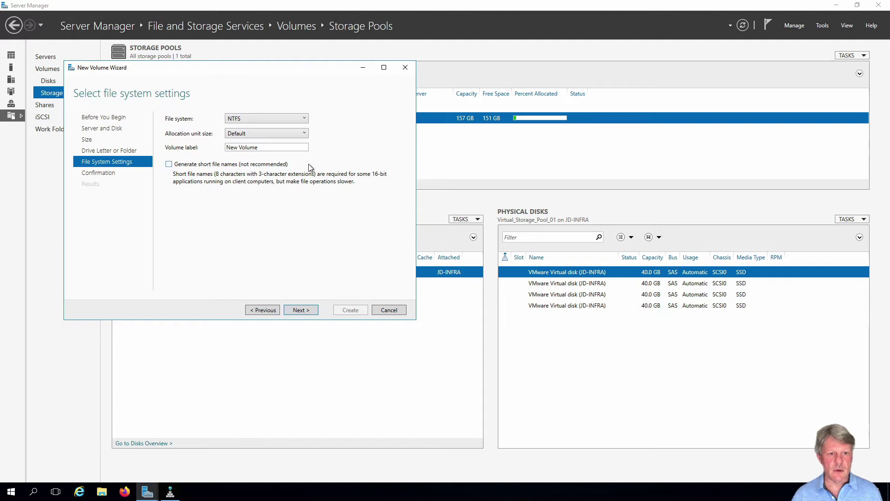
triple_click(247, 147)
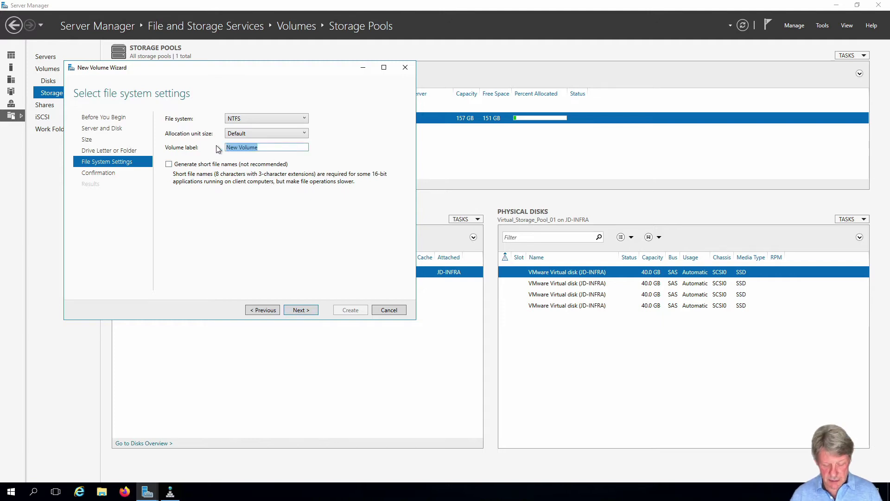
type("Shared_S")
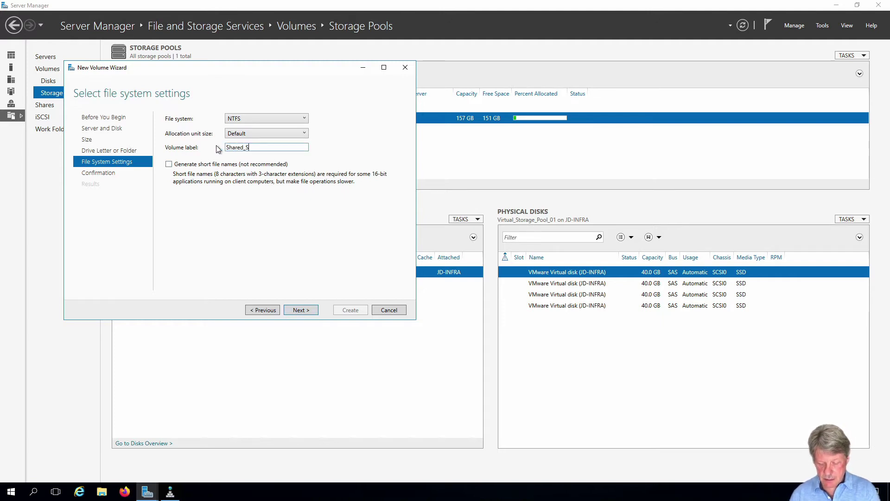
type("torage")
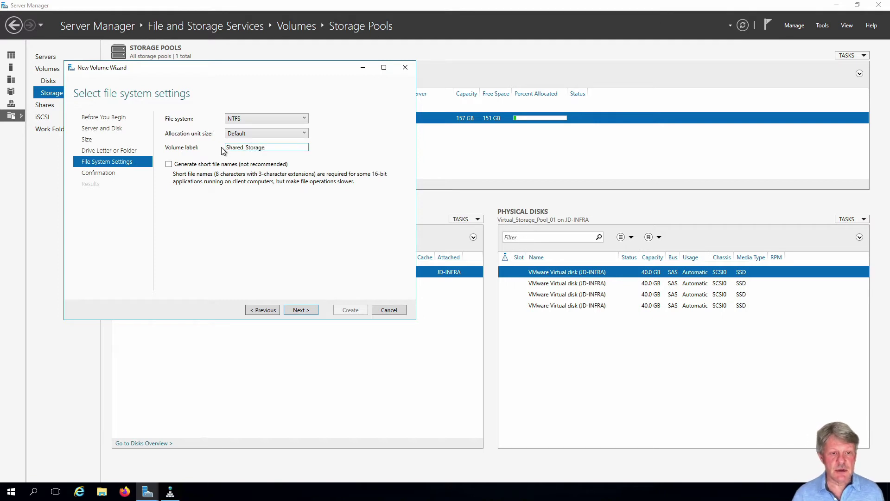
left_click(307, 312)
left_click(350, 310)
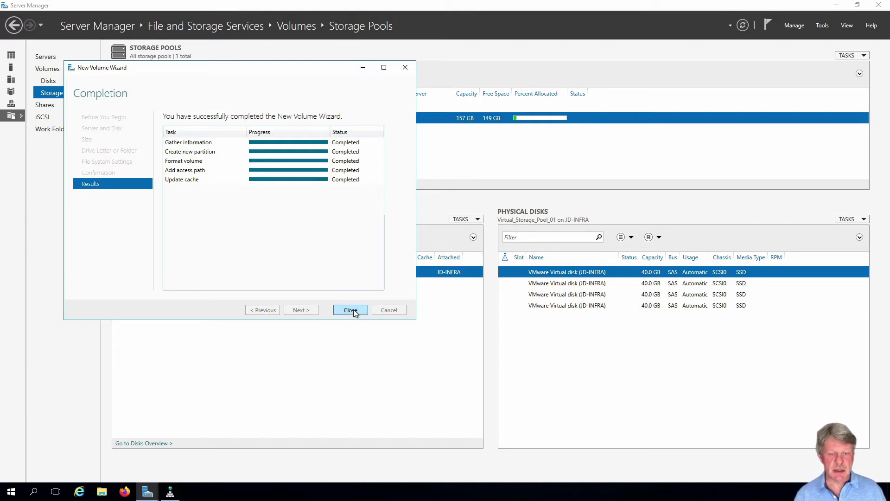
left_click(351, 310)
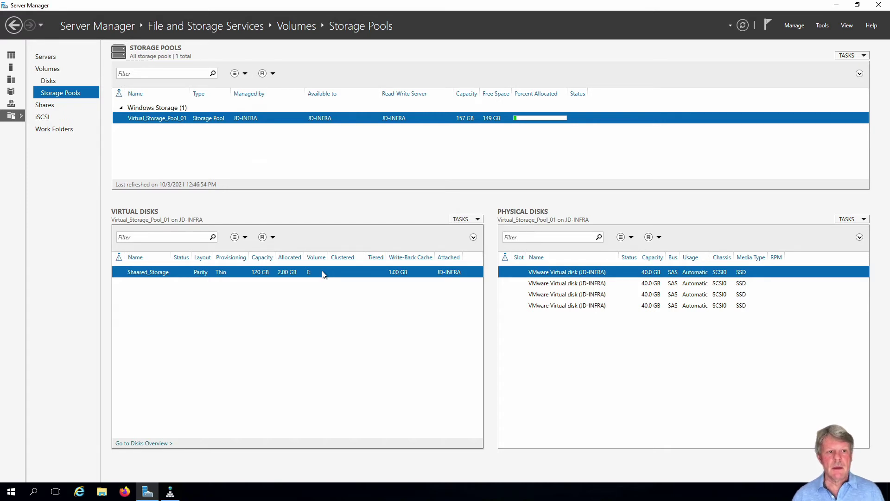
From Local Server's network connections, rename Ethernet1 to Storage and bring up its properties menu.
left_click(11, 68)
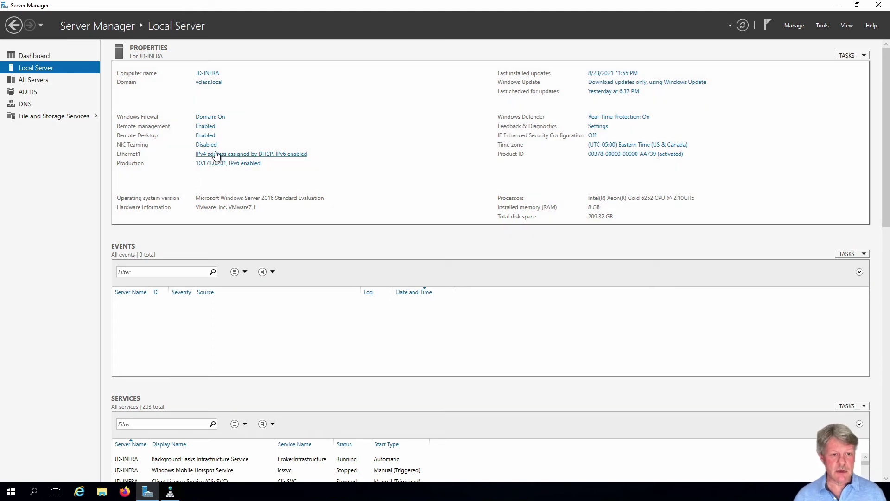
left_click(216, 155)
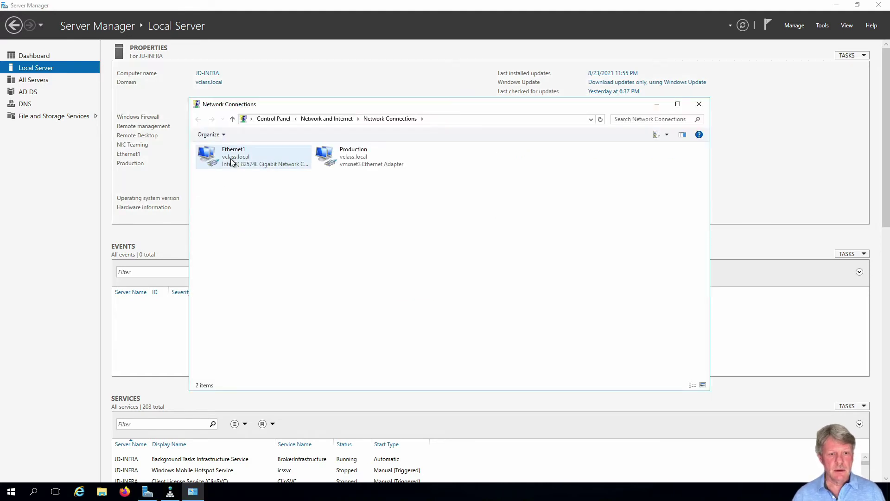
right_click(231, 160)
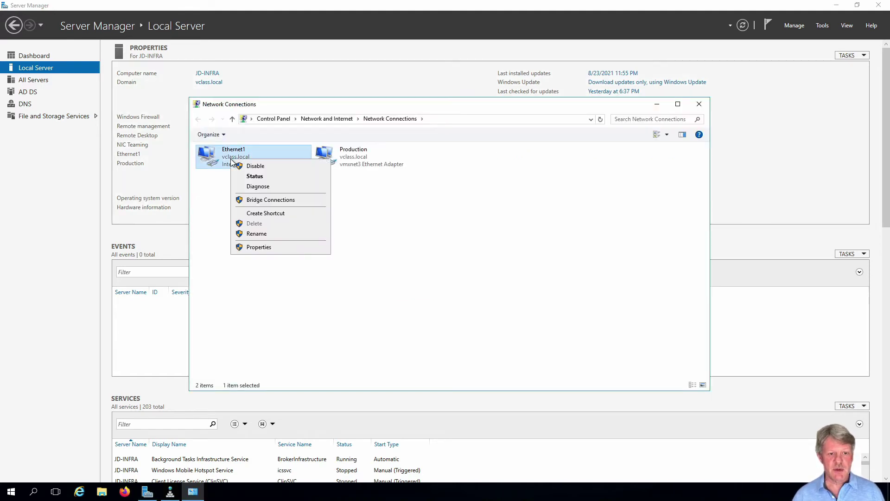
left_click(257, 233)
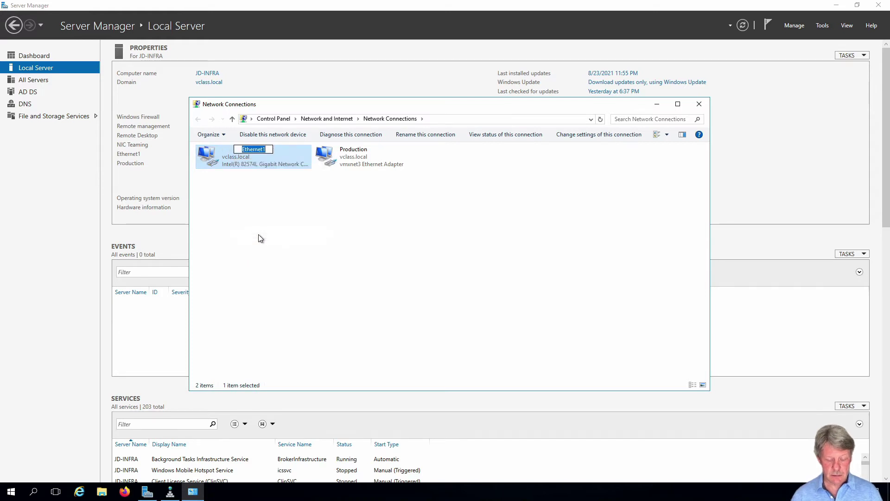
type("Storage")
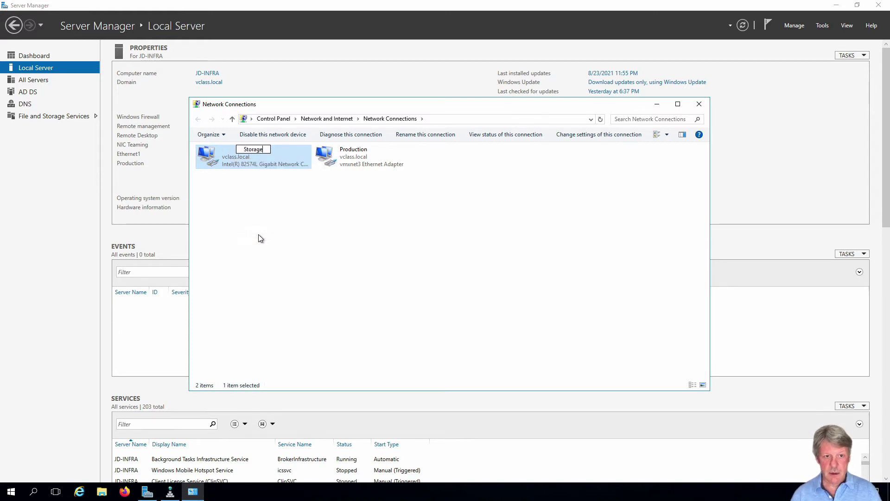
key("Return")
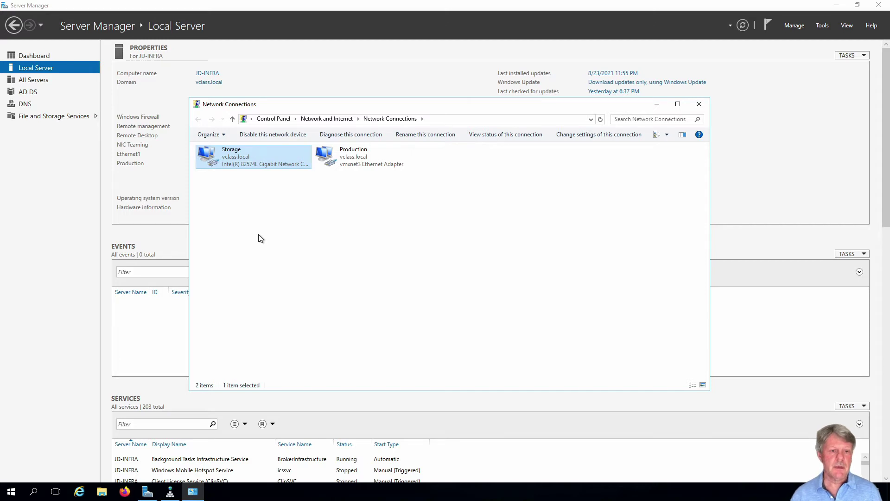
right_click(242, 163)
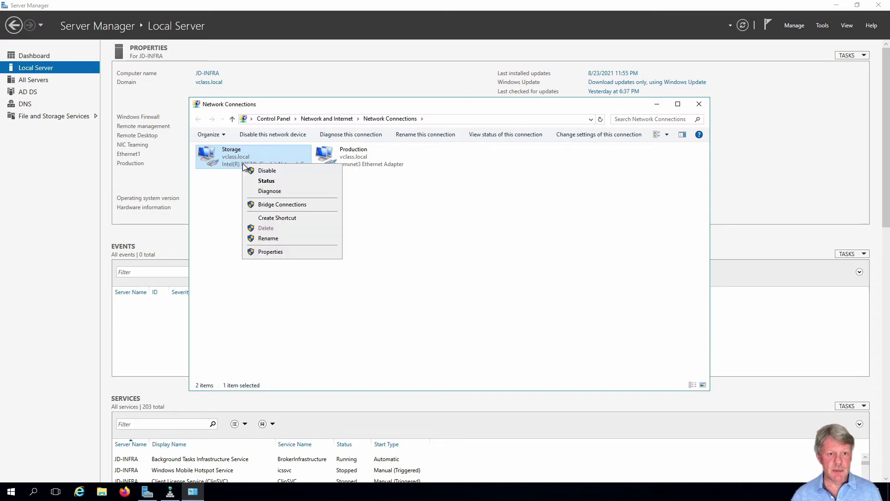
Give the Storage connection static IPv4 172.20.10.201 with mask 255.255.255.0, accepting the empty-DNS warning.
left_click(271, 253)
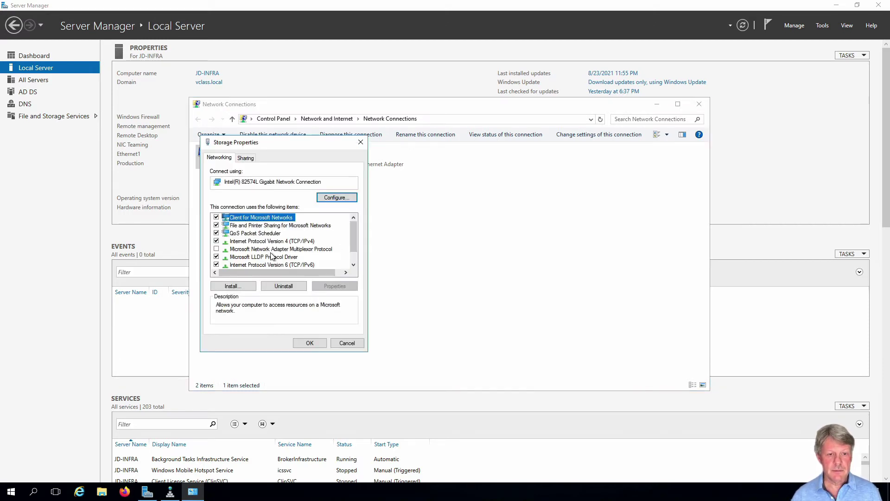
double_click(274, 241)
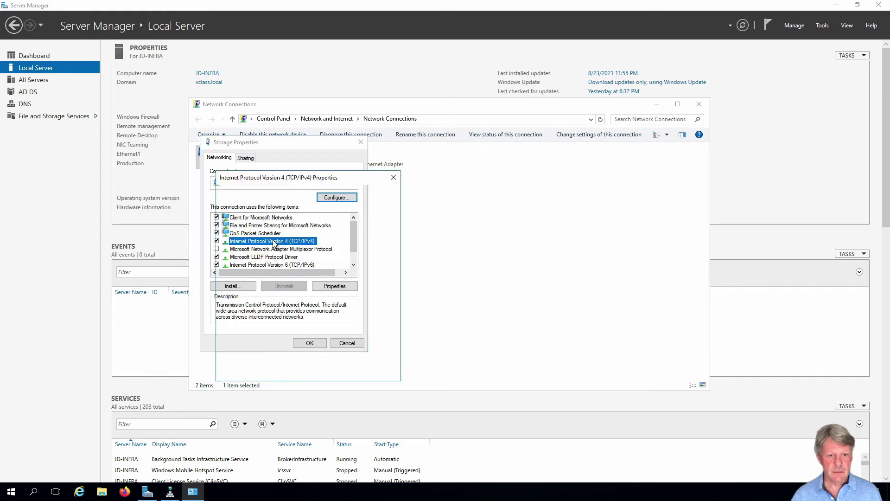
left_click(264, 244)
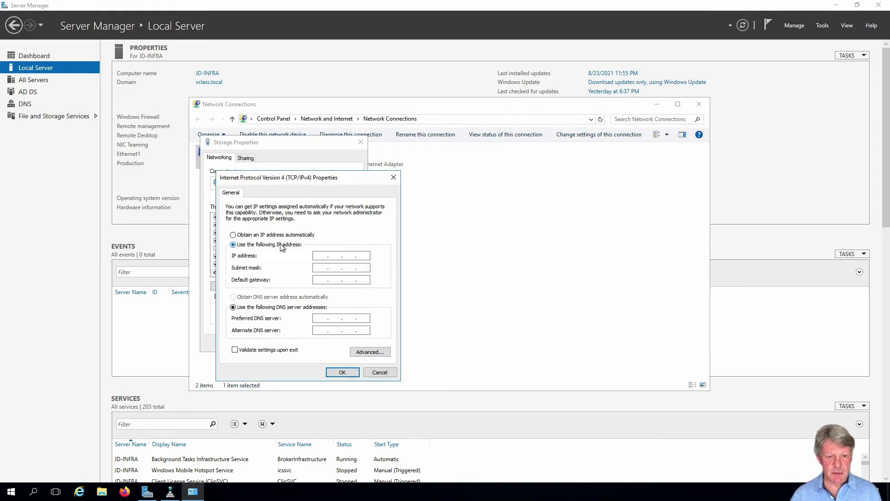
left_click(322, 254)
type("172 . . .")
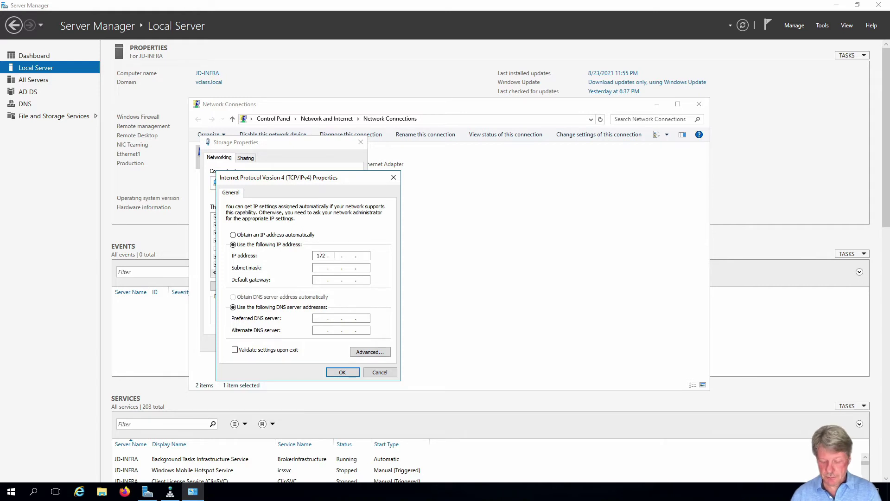
type("20.10.201")
key("Tab")
type("255.255.255")
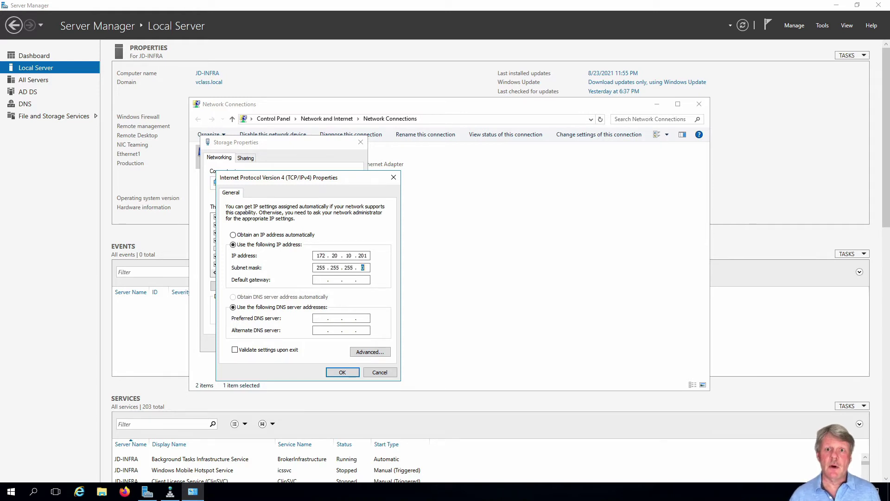
left_click(343, 373)
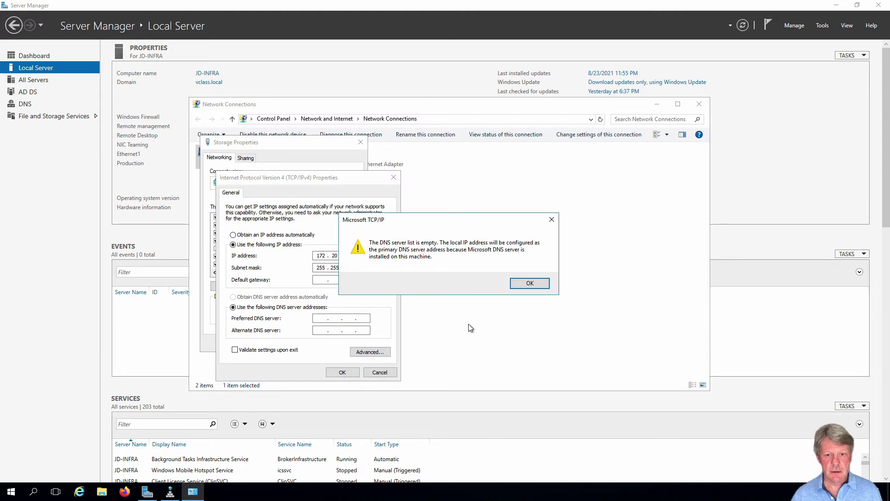
left_click(524, 286)
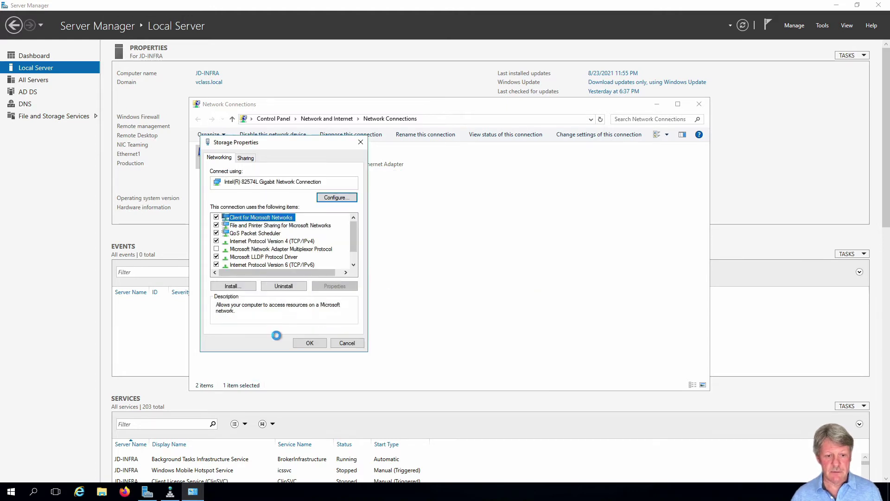
left_click(304, 346)
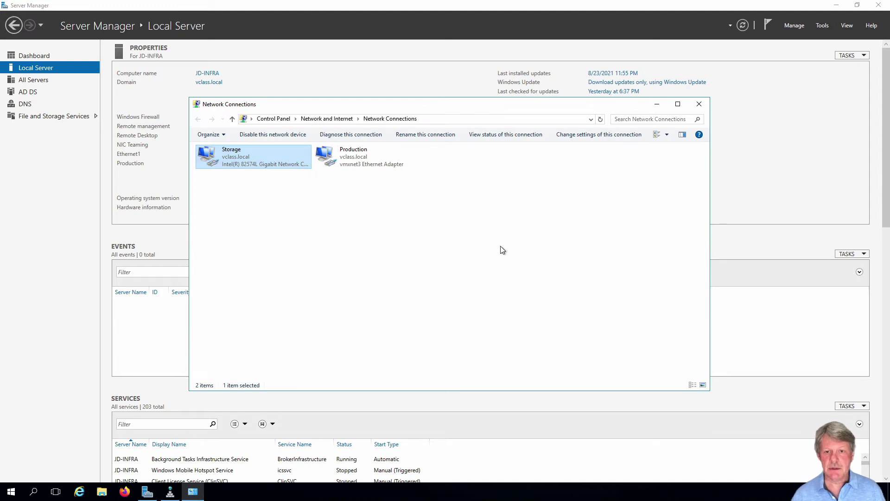
Close Network Connections and start a role-based Add Roles and Features install targeting JD-INFRA.
left_click(700, 104)
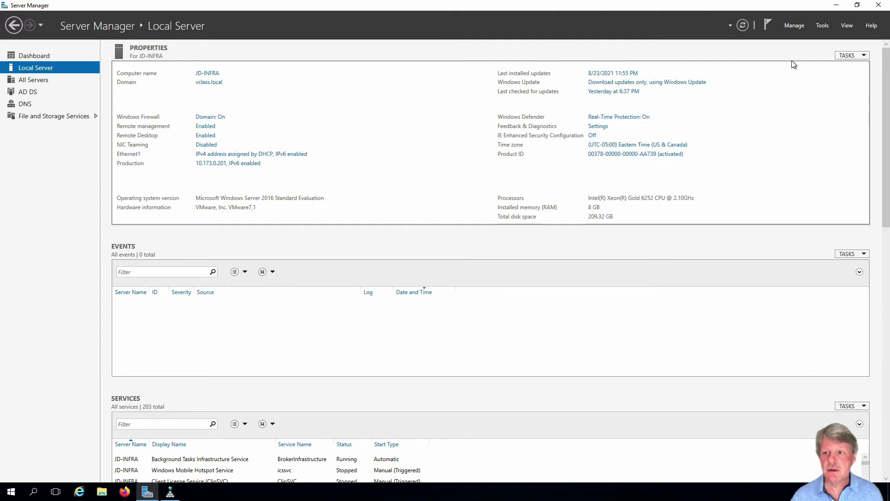
left_click(794, 26)
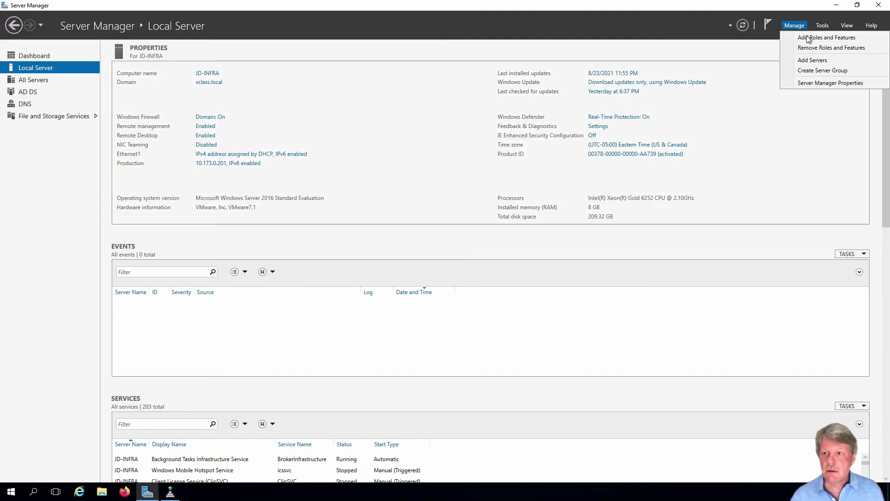
left_click(809, 38)
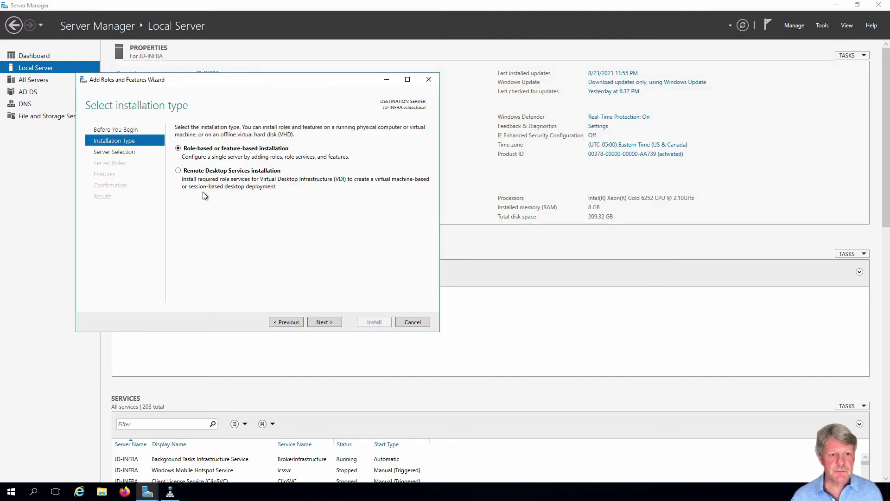
left_click(324, 321)
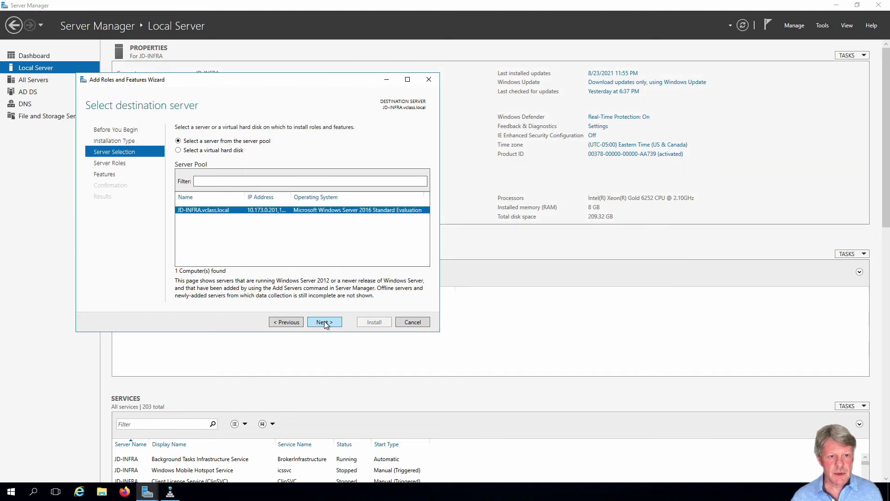
left_click(324, 322)
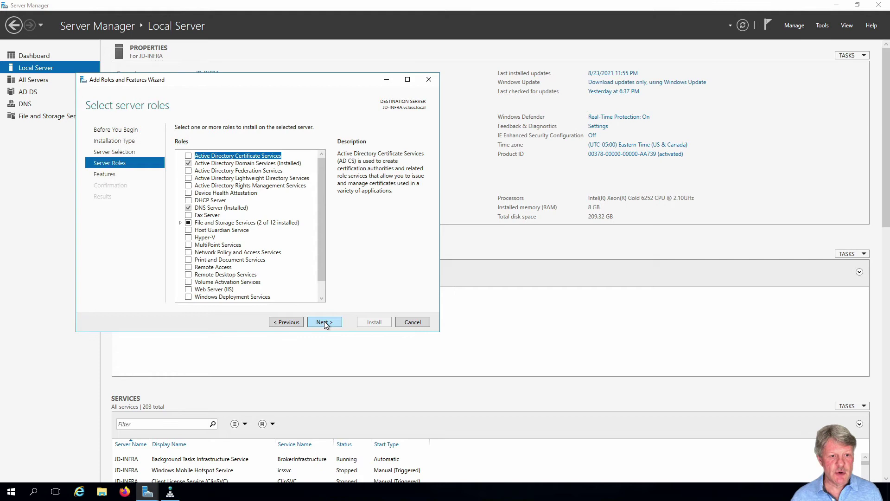
Select iSCSI Target Server under File and iSCSI Services and install it.
left_click(180, 224)
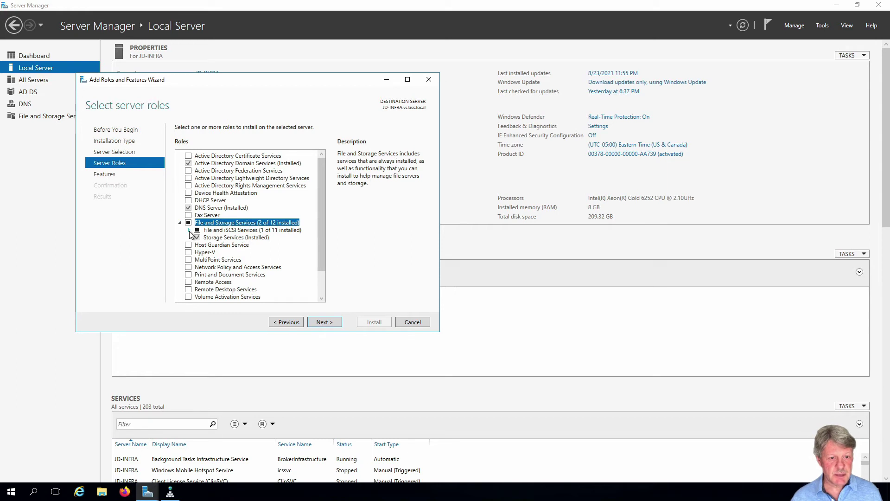
left_click(189, 231)
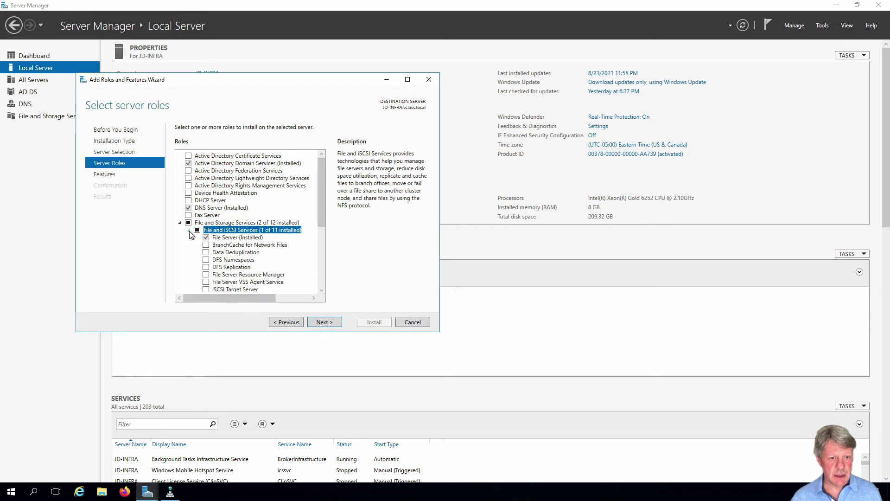
left_click(322, 291)
left_click(322, 290)
left_click(321, 291)
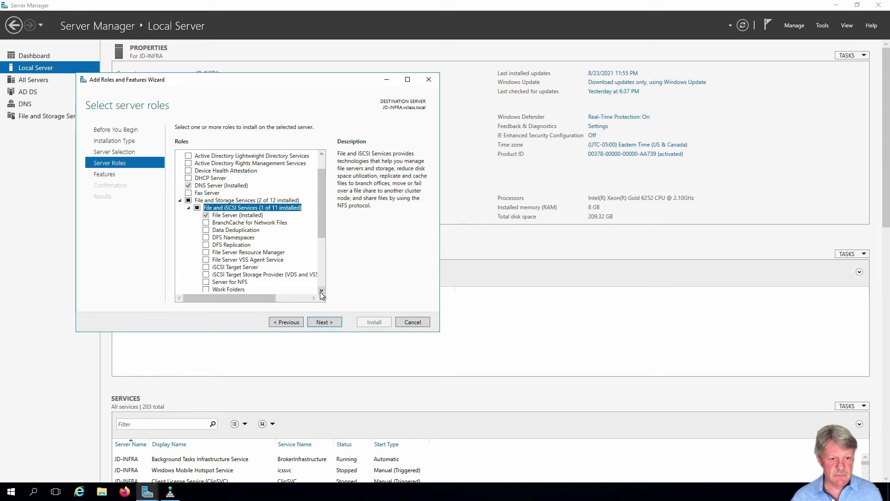
left_click(206, 268)
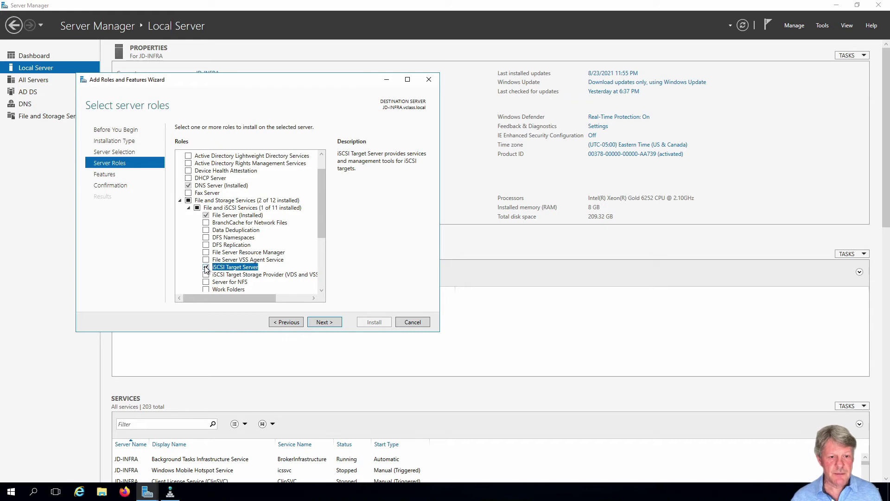
left_click(327, 322)
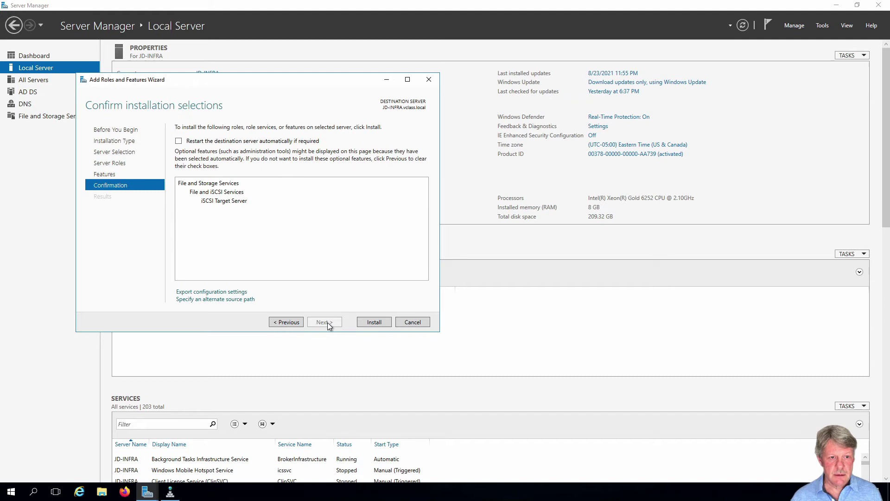
left_click(375, 323)
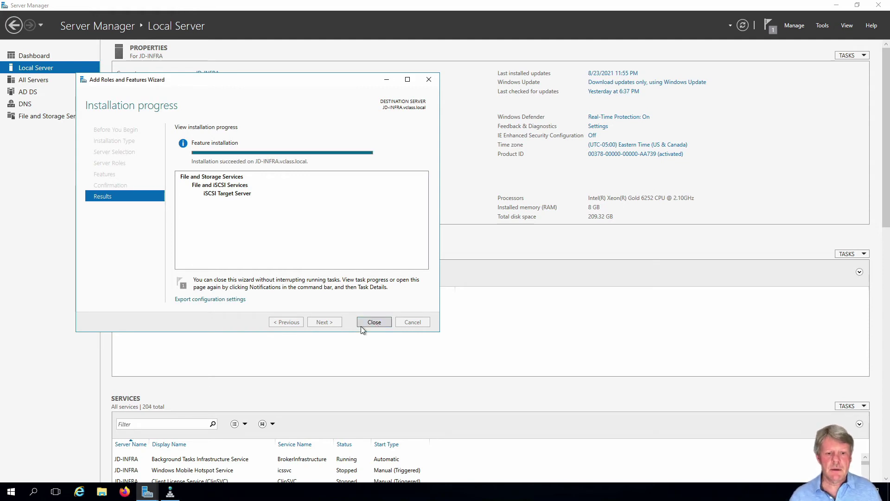
Close the install wizard, go to File and Storage Services > iSCSI, and launch the New iSCSI Virtual Disk Wizard.
left_click(374, 322)
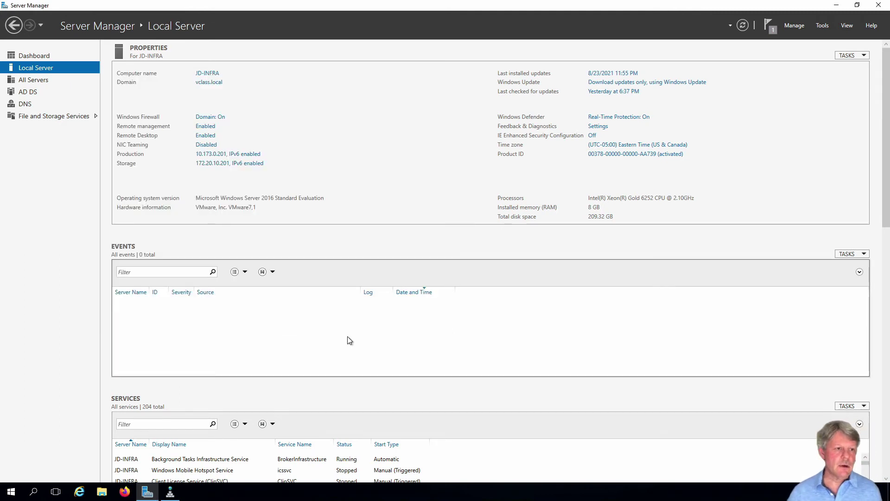
left_click(45, 116)
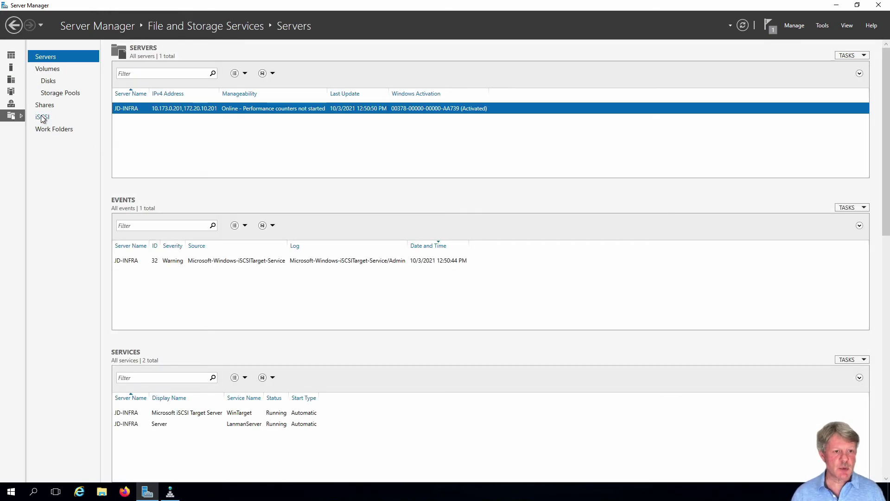
left_click(41, 117)
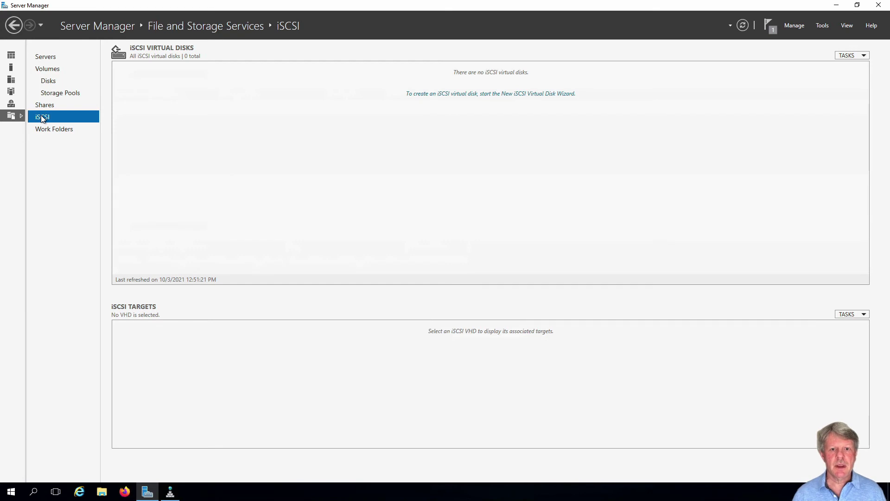
left_click(494, 96)
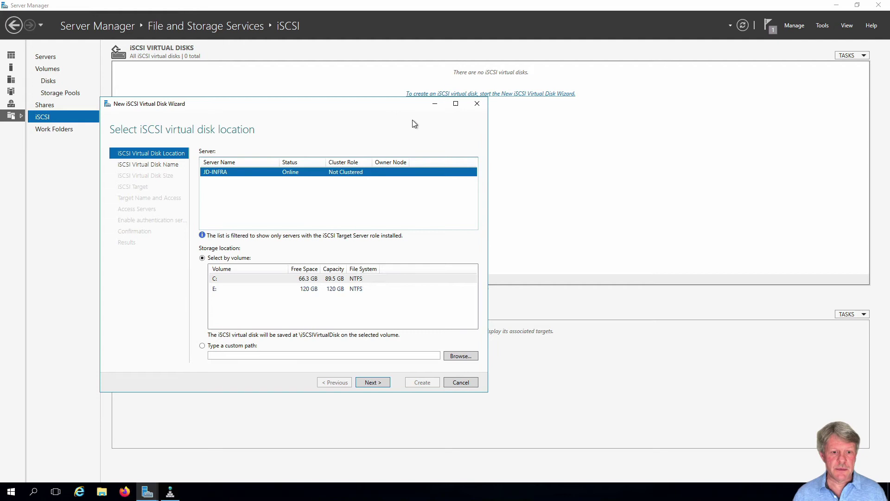
Place the virtual disk on volume E:, name it vd-lun01, and size it 10 GB dynamically expanding.
left_click(310, 290)
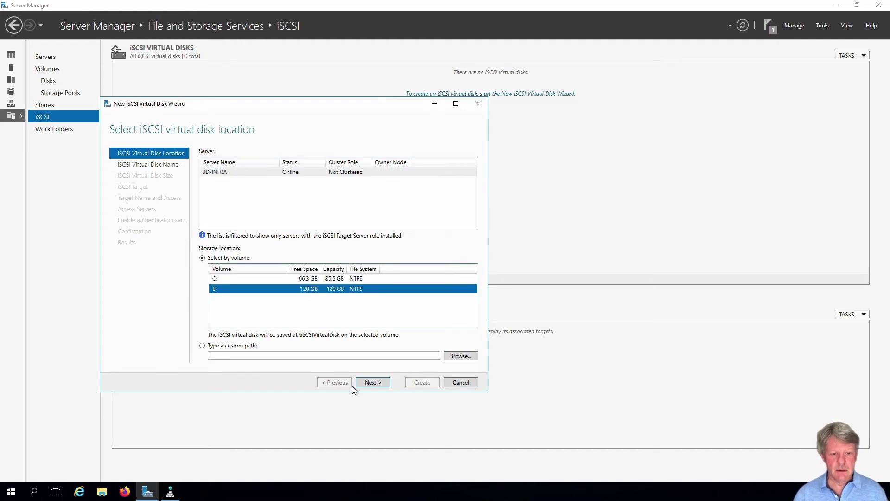
left_click(370, 384)
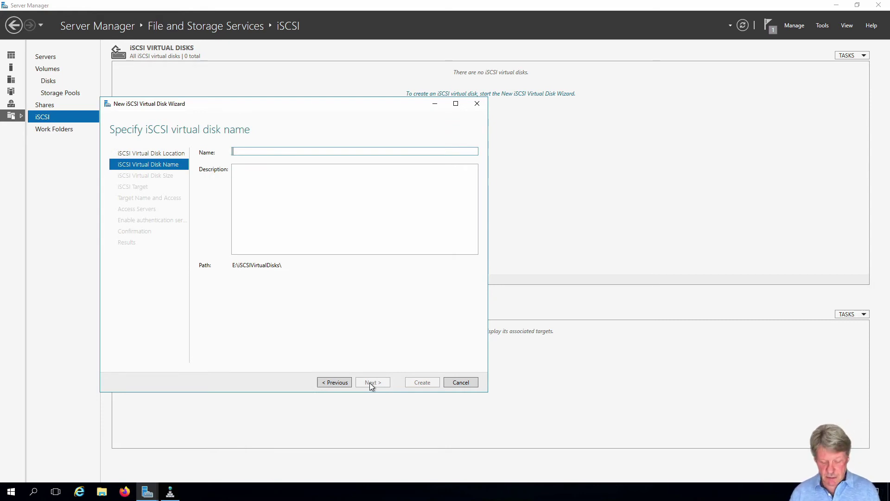
type("vd-")
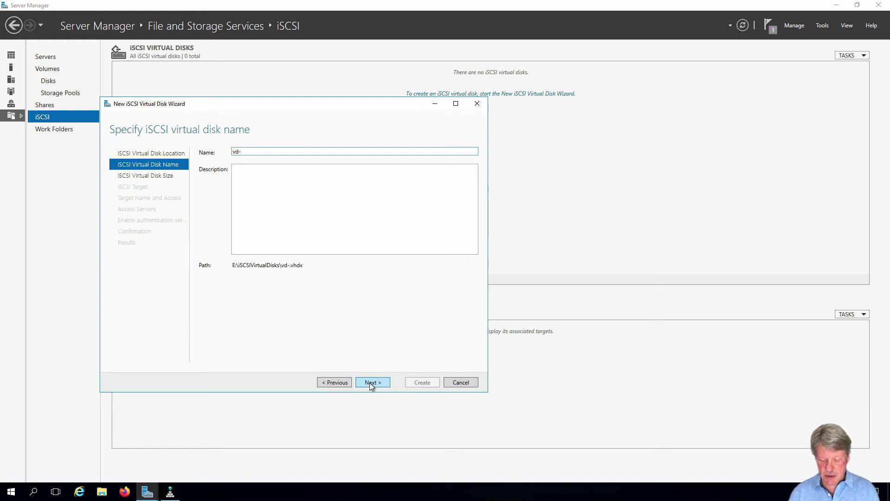
type("lun01")
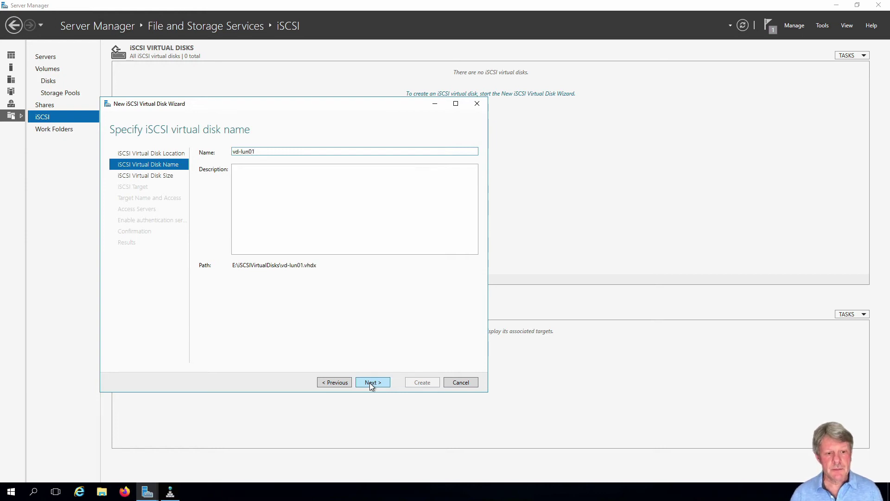
left_click(375, 381)
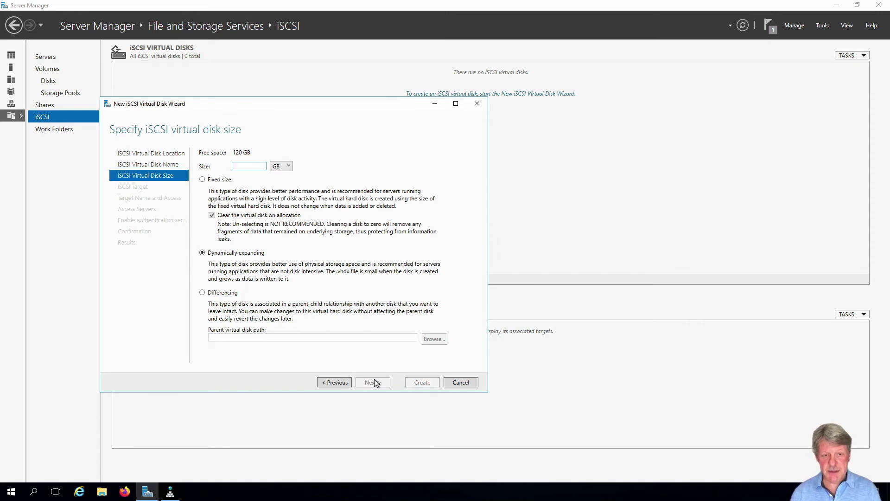
type("10")
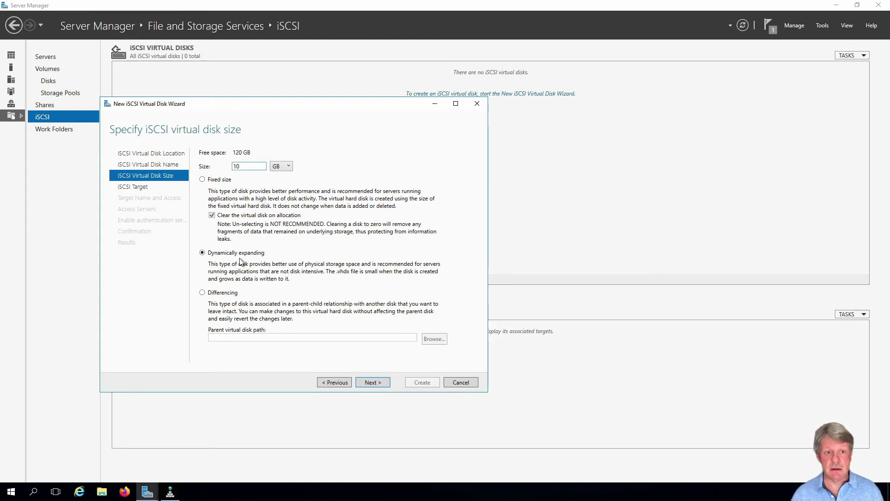
Choose a new iSCSI target and name it tg-lun01.
left_click(374, 383)
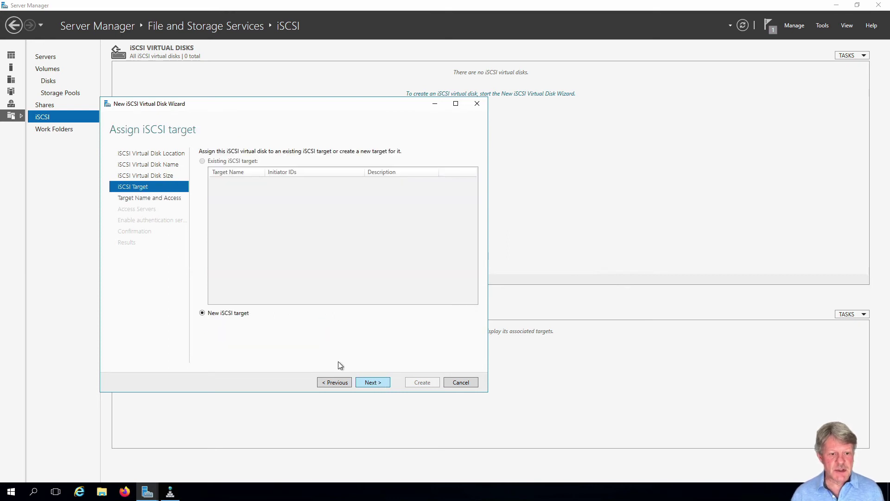
left_click(378, 385)
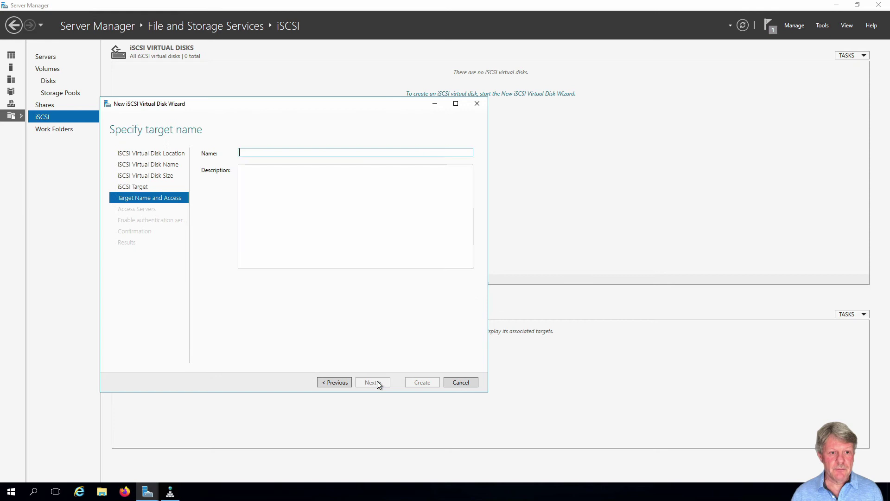
type("tg")
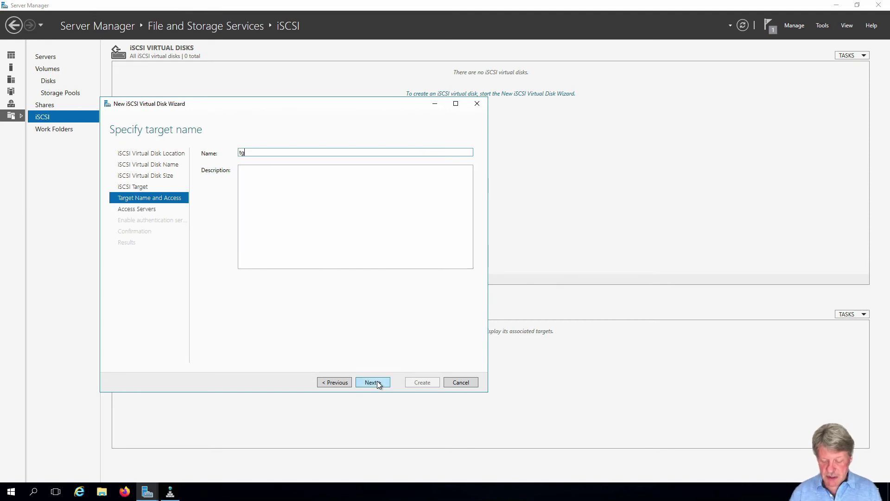
type("-lun01")
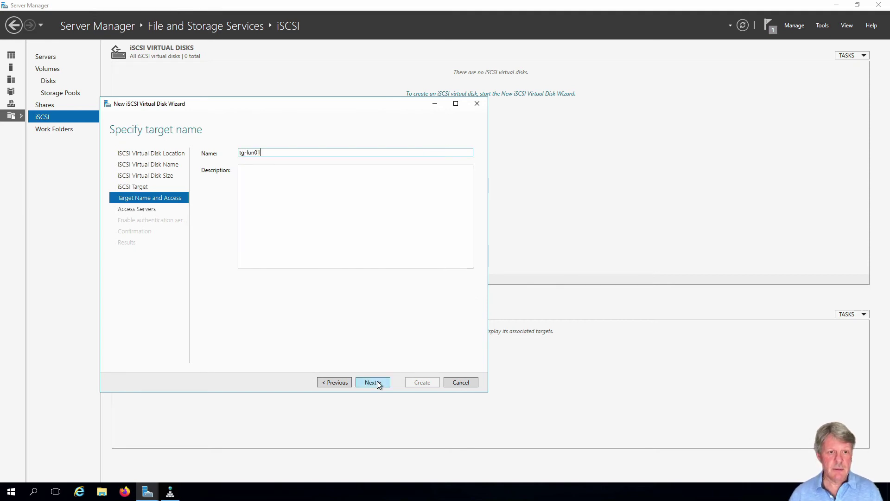
left_click(380, 380)
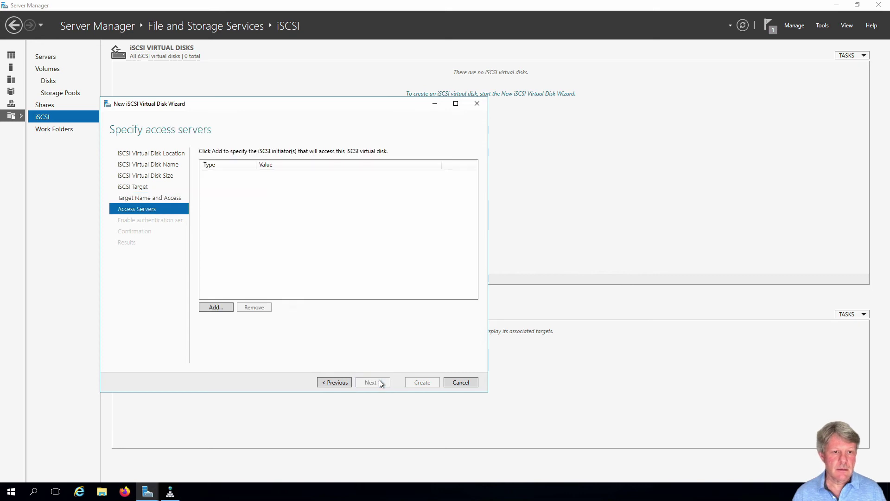
Add initiator IQN iqn.2008-01.com.vmware:jd-esxi-01 as an allowed access server.
left_click(216, 307)
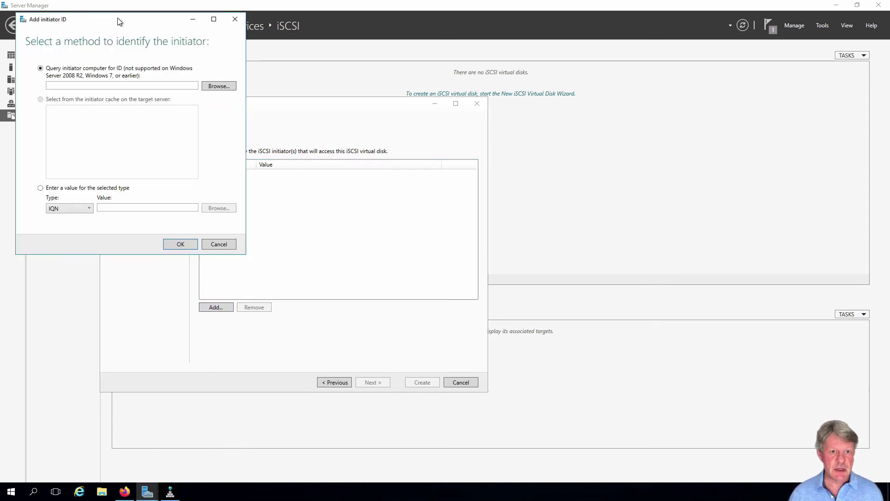
left_click_drag(119, 19, 323, 114)
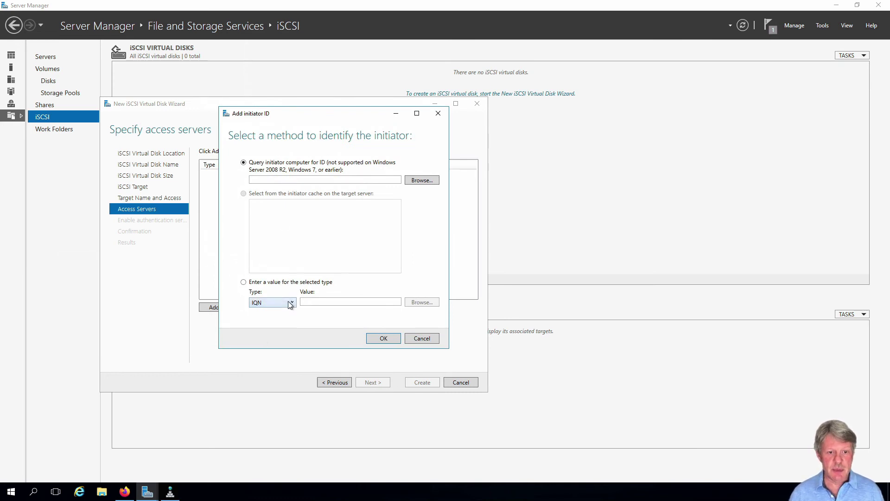
left_click(330, 302)
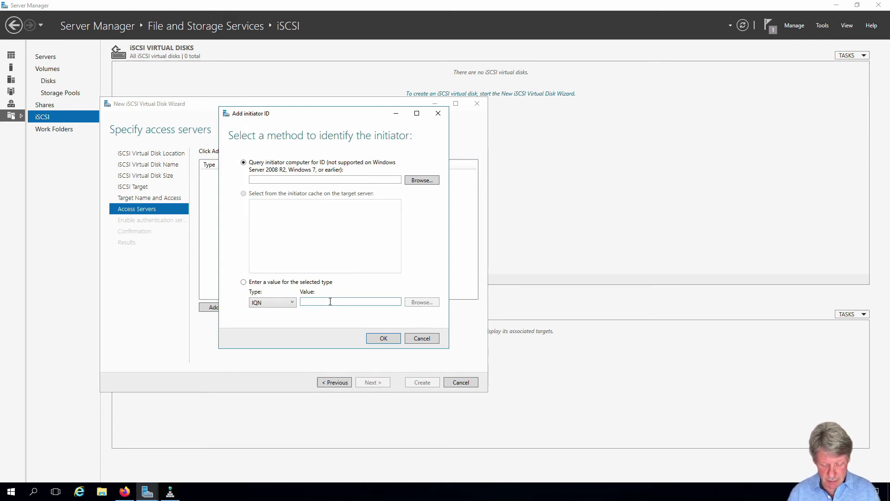
type("iqn.2008-01.com.vmware:jd-esxi-01")
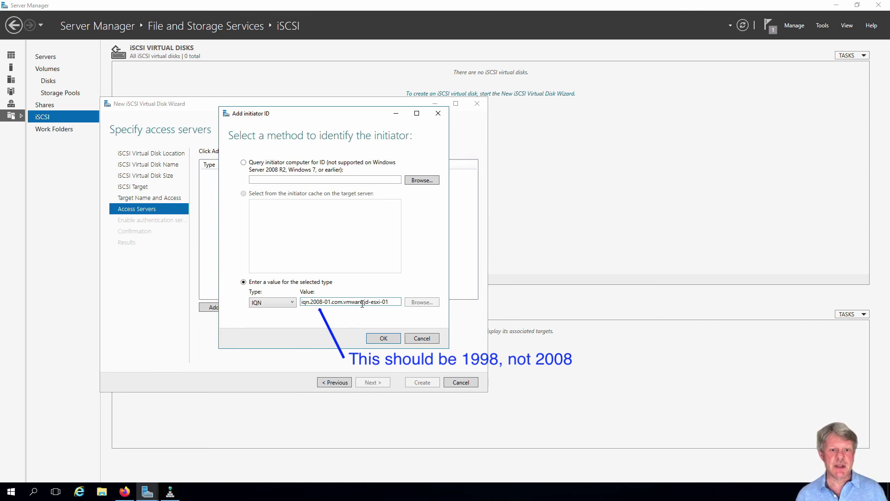
left_click(383, 338)
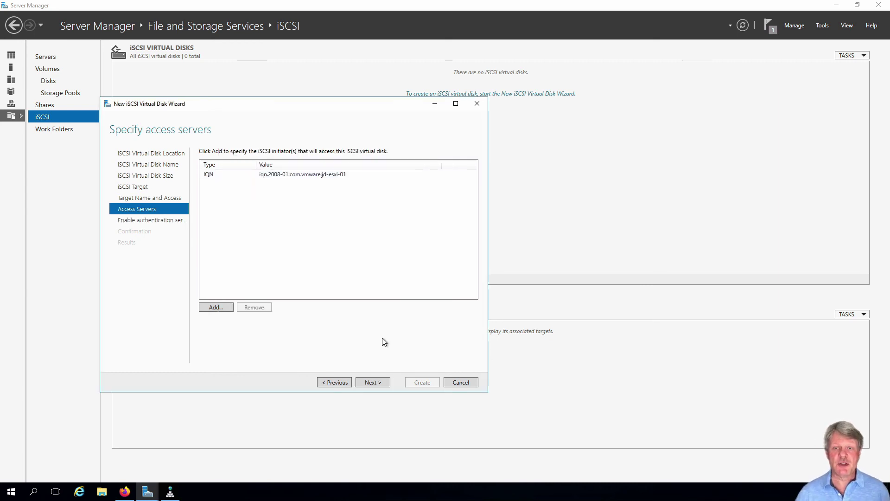
Add a second allowed initiator with IQN iqn.2008-01.com.vmware:jd-esxi-02.
left_click(216, 307)
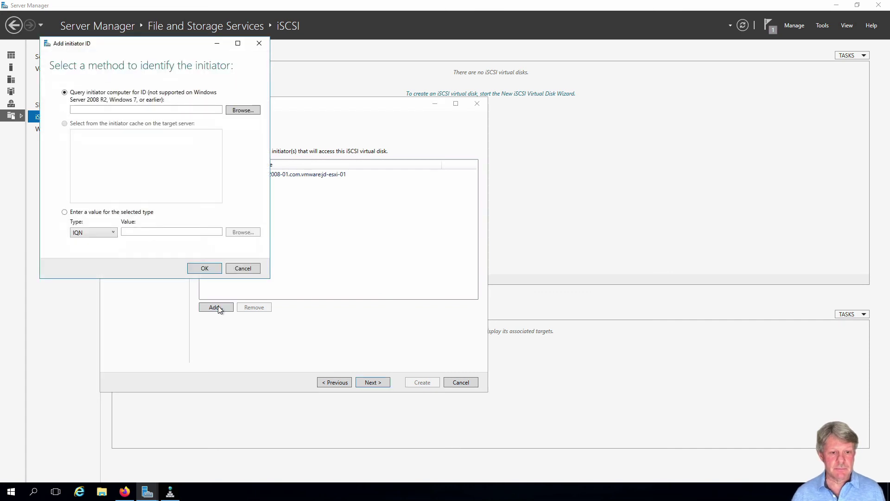
left_click(133, 232)
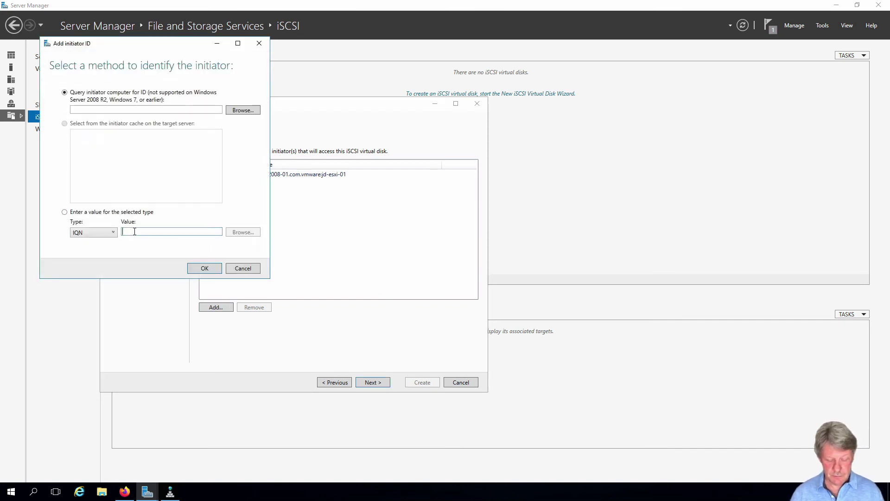
type("iqn")
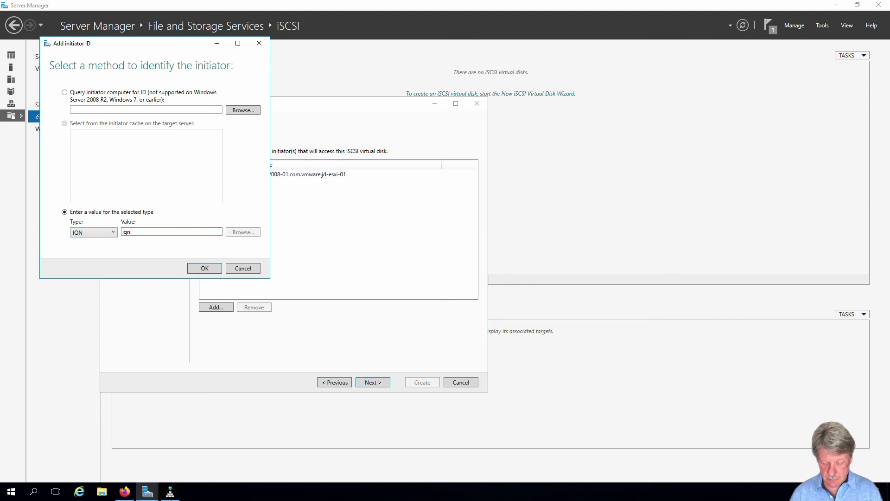
type(".2008-01")
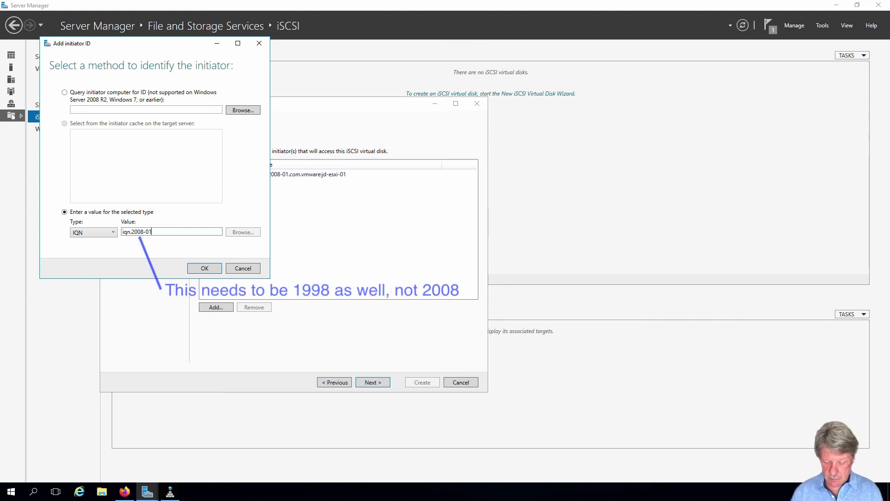
type(".com.vmware")
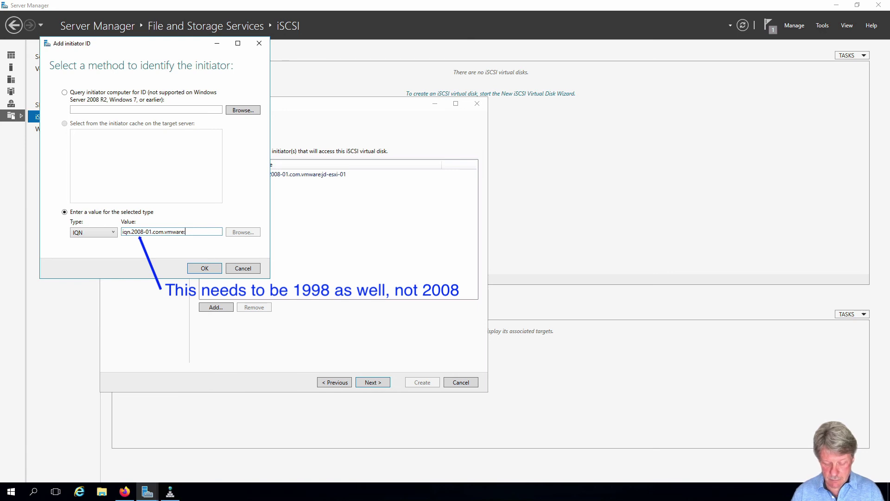
type(":jd-esx")
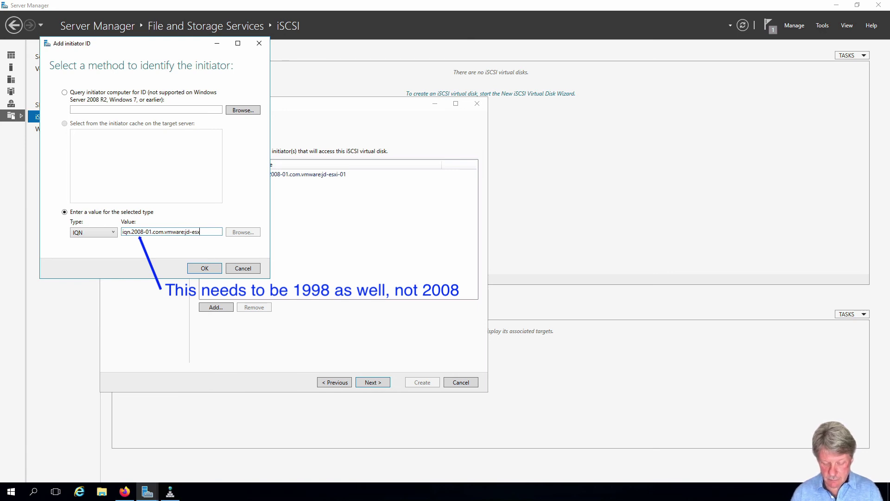
type("i-02")
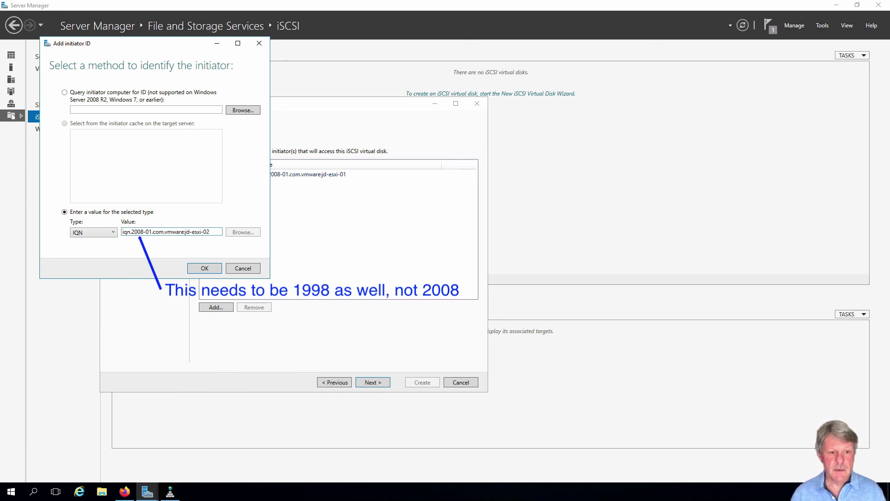
left_click(208, 267)
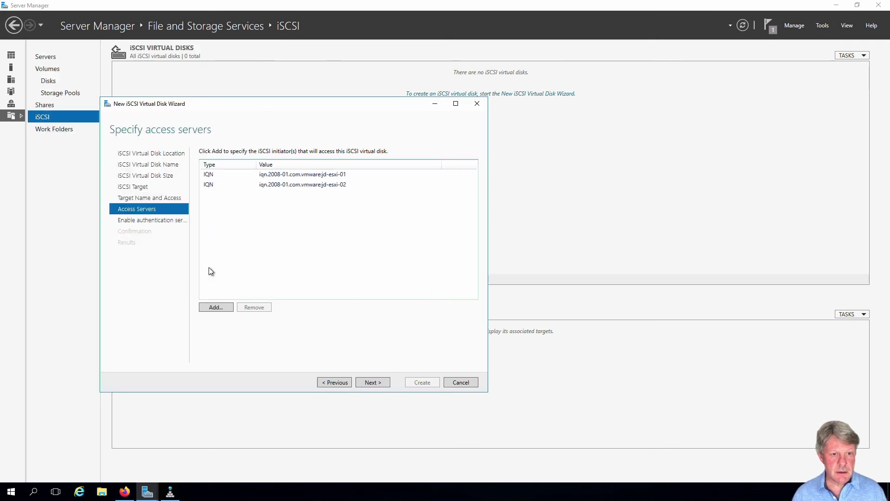
Skip CHAP authentication, confirm the settings, and create vd-lun01 with target tg-lun01.
left_click(375, 382)
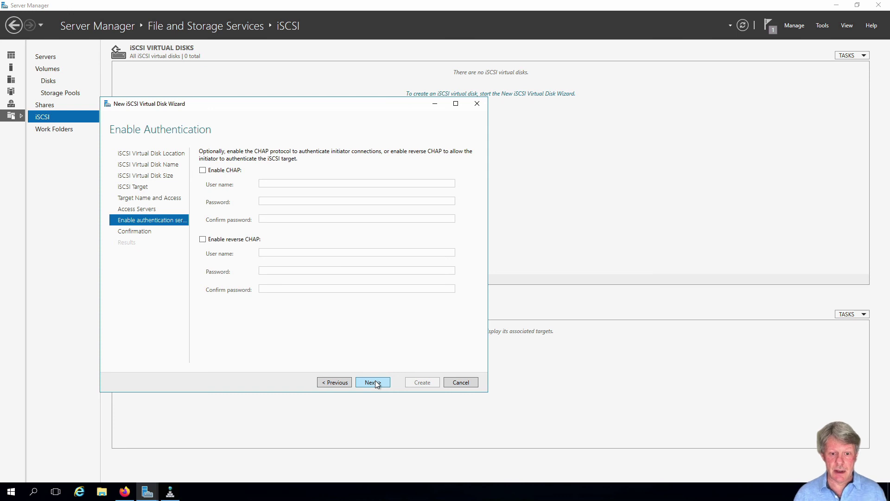
left_click(375, 381)
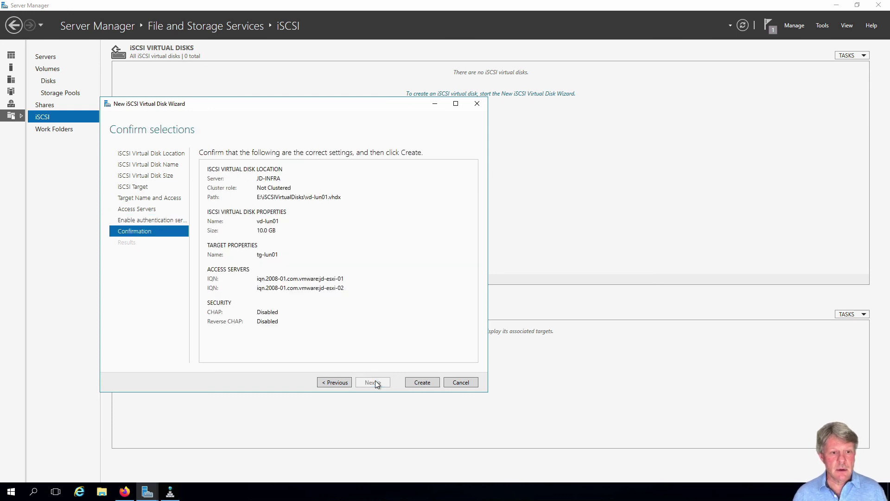
left_click(431, 383)
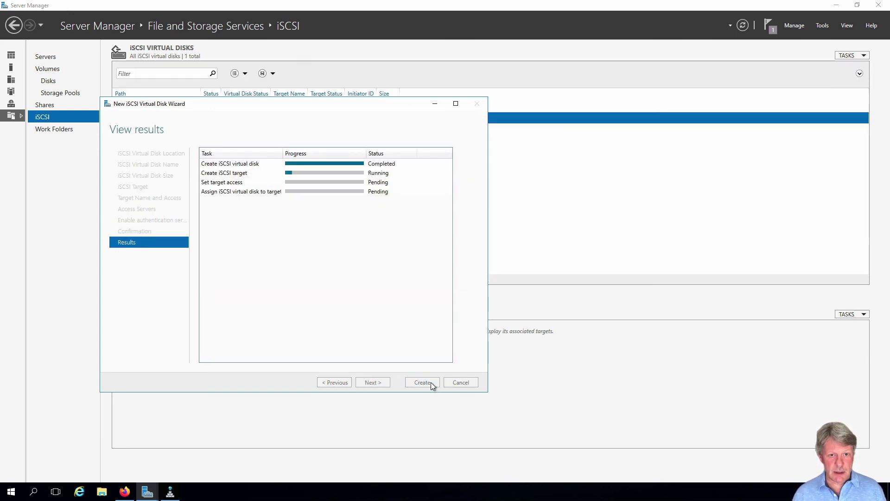
left_click(422, 382)
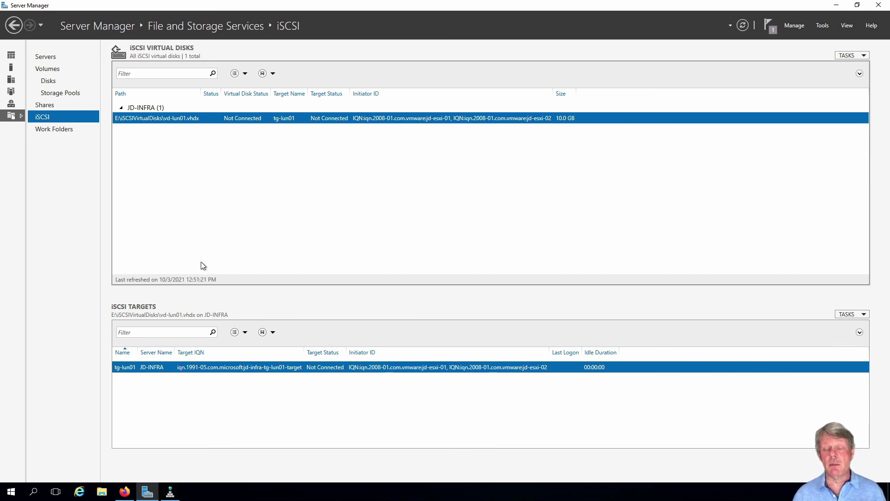
Set the Logical Unit Number in vd-lun01's properties to 1.
right_click(186, 122)
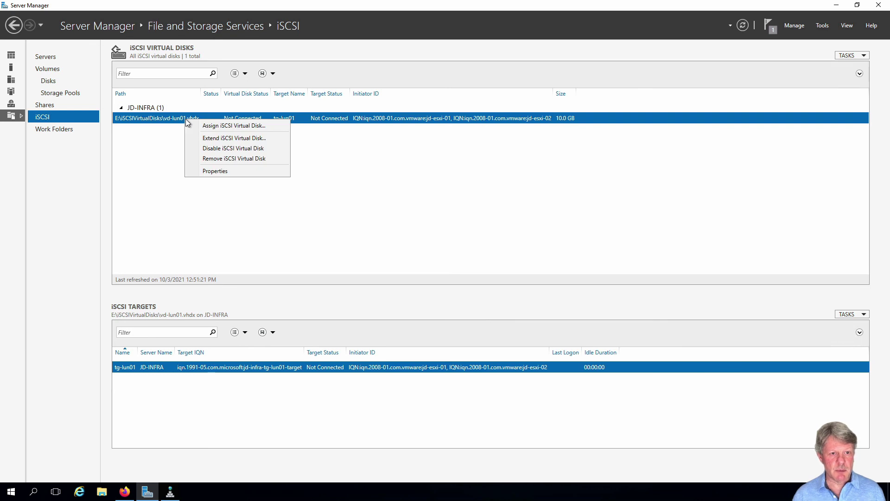
left_click(216, 171)
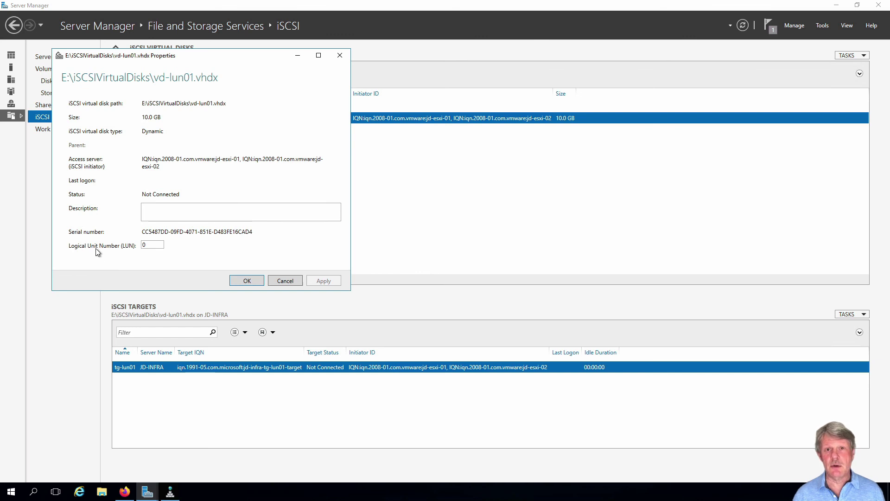
double_click(152, 244)
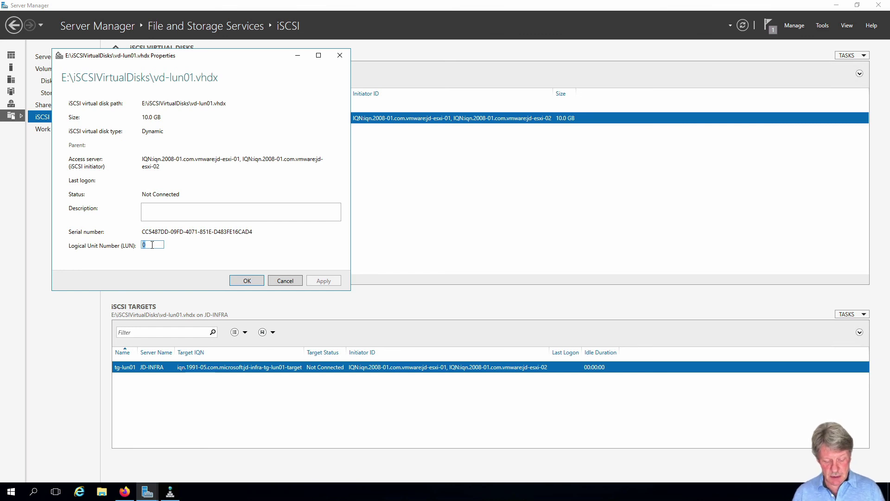
type("1")
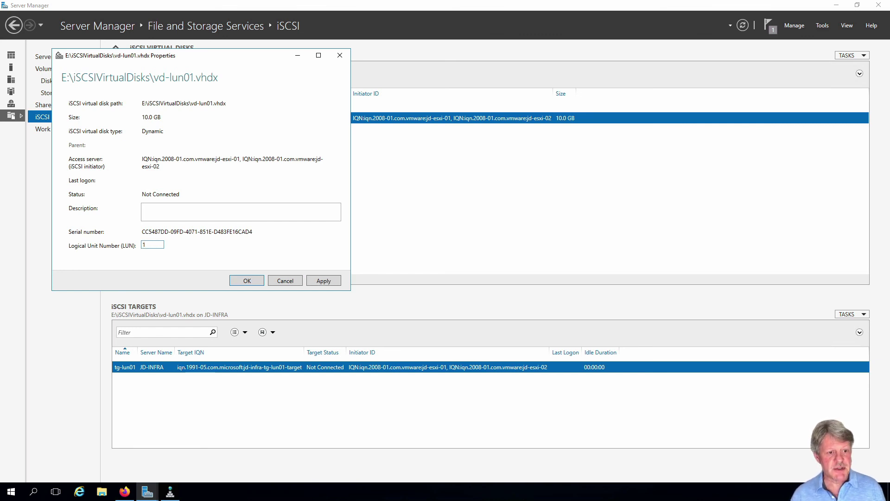
left_click(251, 278)
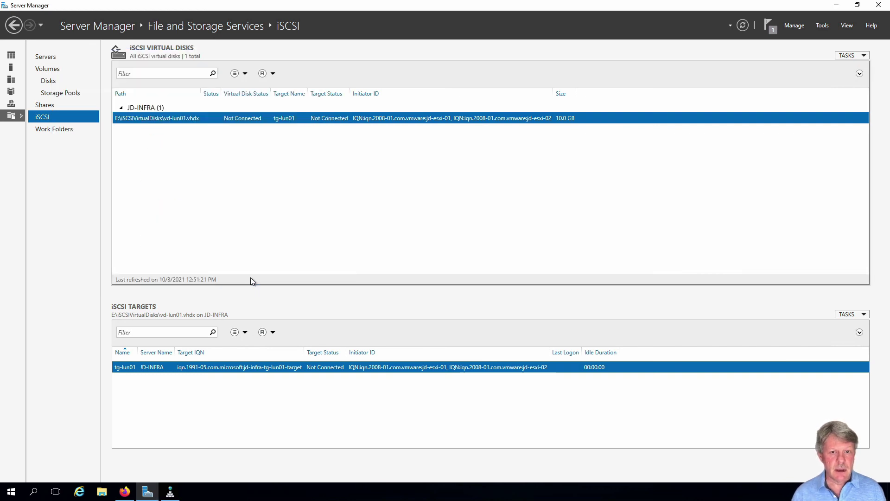